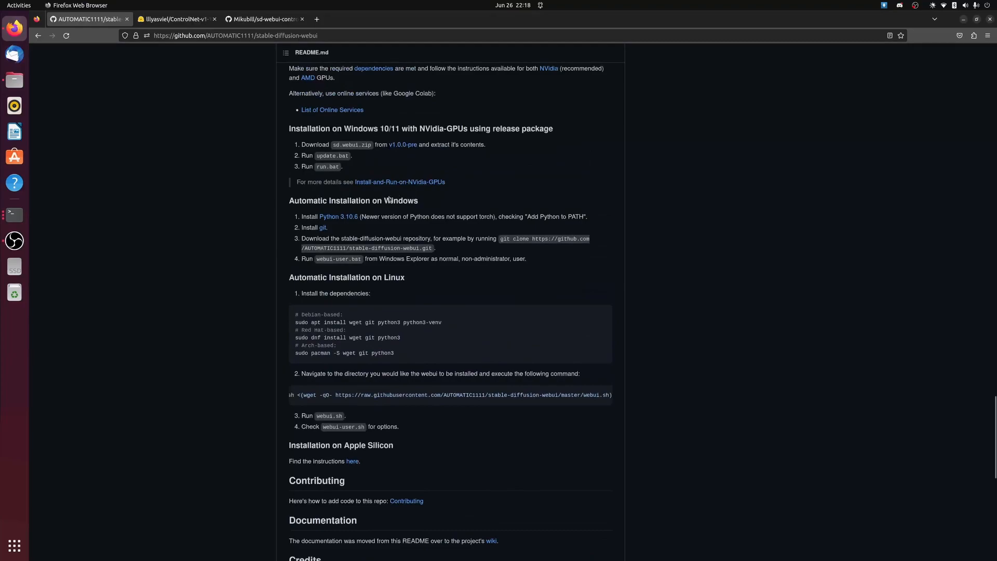
# Copy the Linux install command that downloads and runs webui.sh from the stable-diffusion-webui README
pyautogui.doubleClick(393, 202)
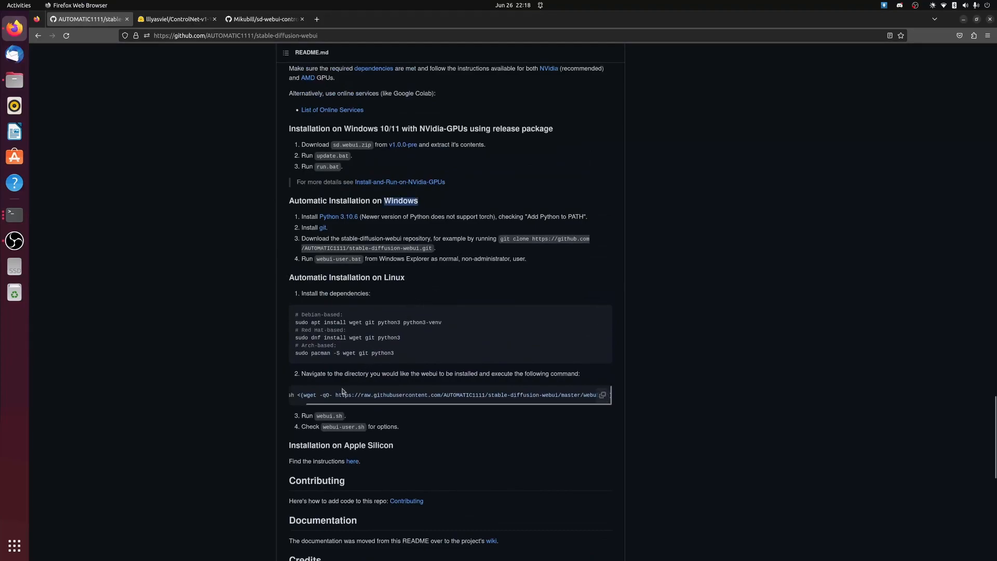
pyautogui.hscroll(-2, 292, 409)
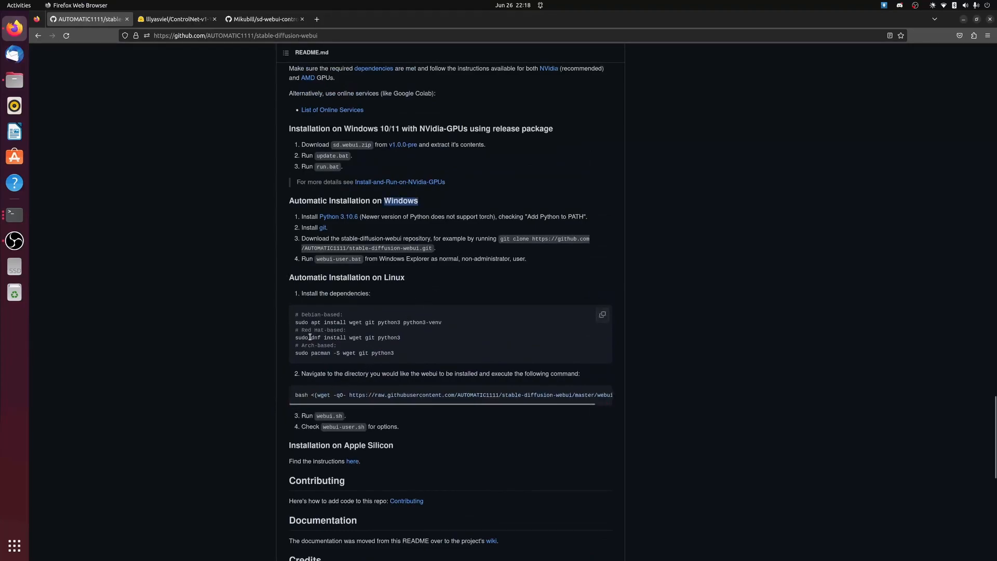
pyautogui.moveTo(456, 323); pyautogui.dragTo(295, 323)
pyautogui.moveTo(295, 395); pyautogui.dragTo(522, 395)
pyautogui.click(522, 395)
pyautogui.click(602, 396)
# Switch to the terminal in the ai-logos-controlnet folder, clear it, and run the copied webui.sh install command
pyautogui.click(961, 20)
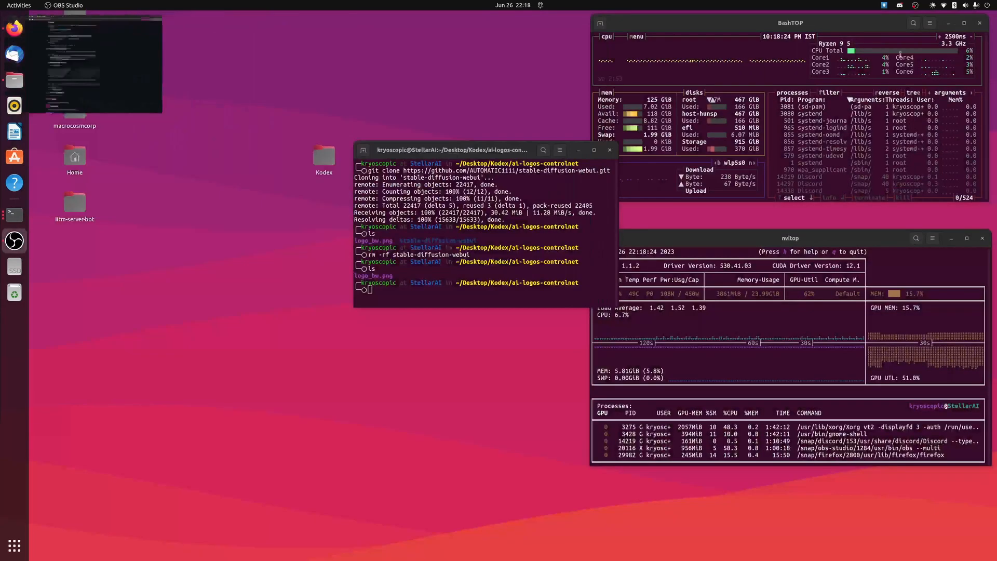
pyautogui.click(490, 159)
pyautogui.moveTo(490, 159); pyautogui.dragTo(370, 172)
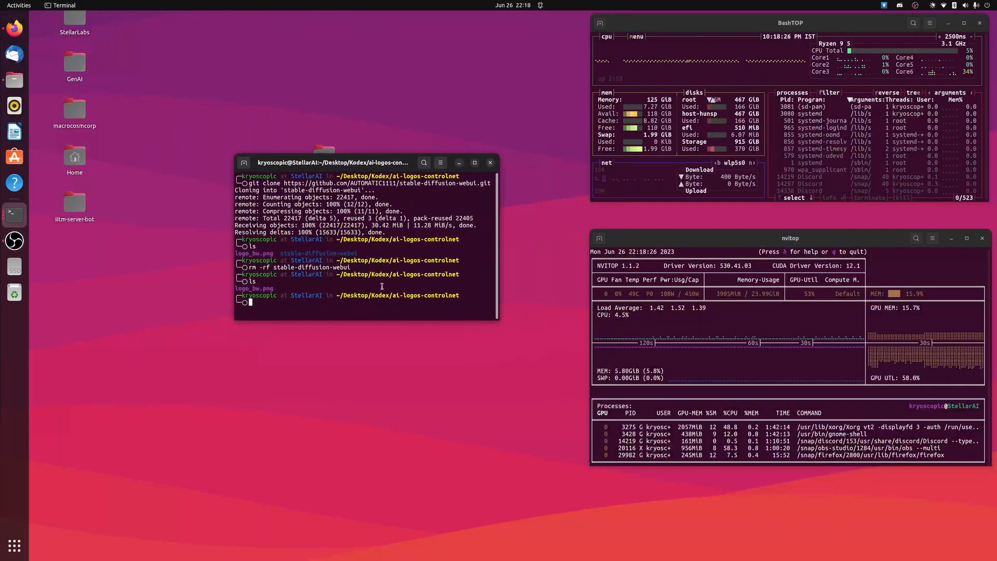
pyautogui.write('clear')
pyautogui.press('Return')
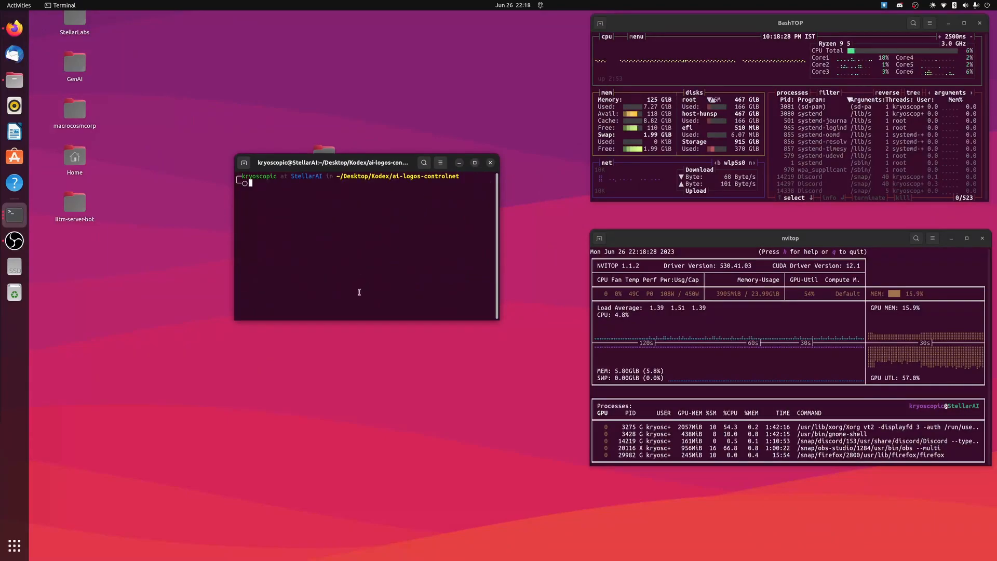
pyautogui.rightClick(348, 298)
pyautogui.click(367, 324)
pyautogui.press('Return')
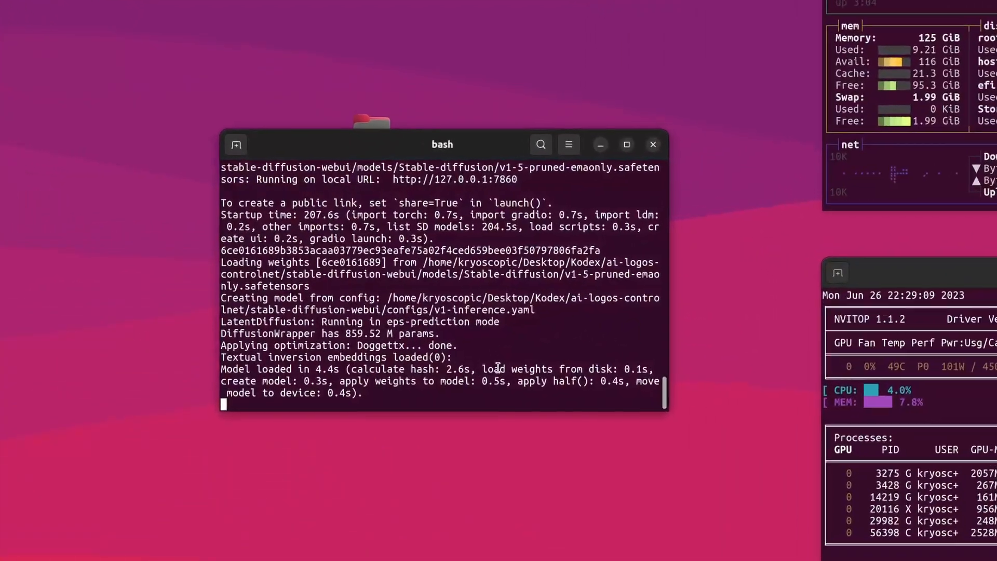
pyautogui.scroll(3, 555, 410)
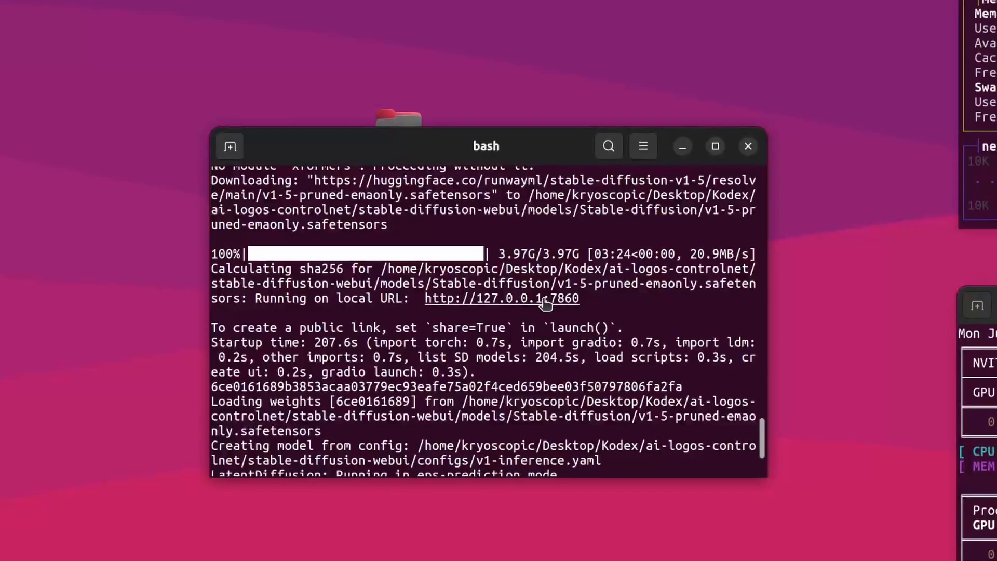
pyautogui.keyDown('ctrl'); pyautogui.click(507, 301); pyautogui.keyUp('ctrl')
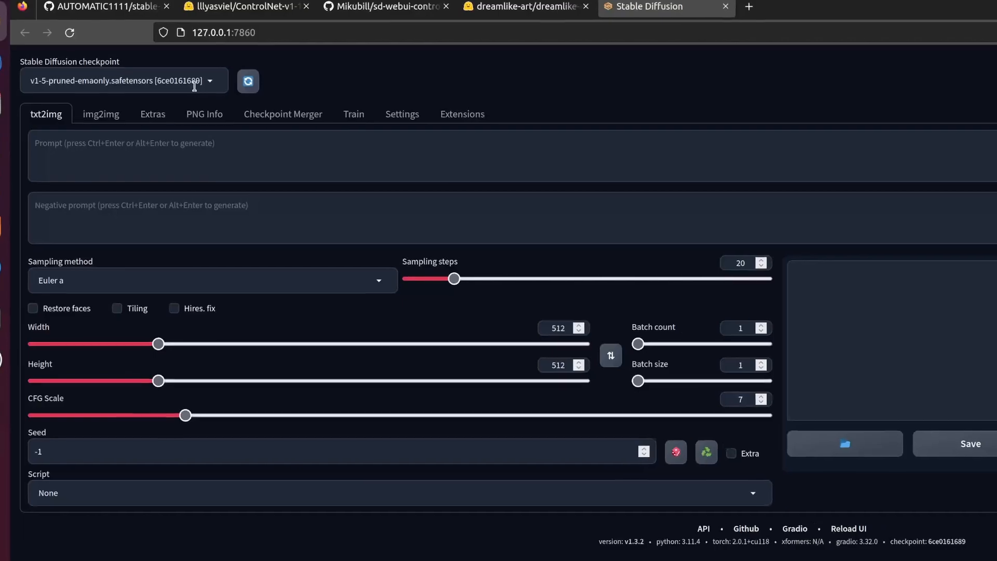
pyautogui.click(120, 68)
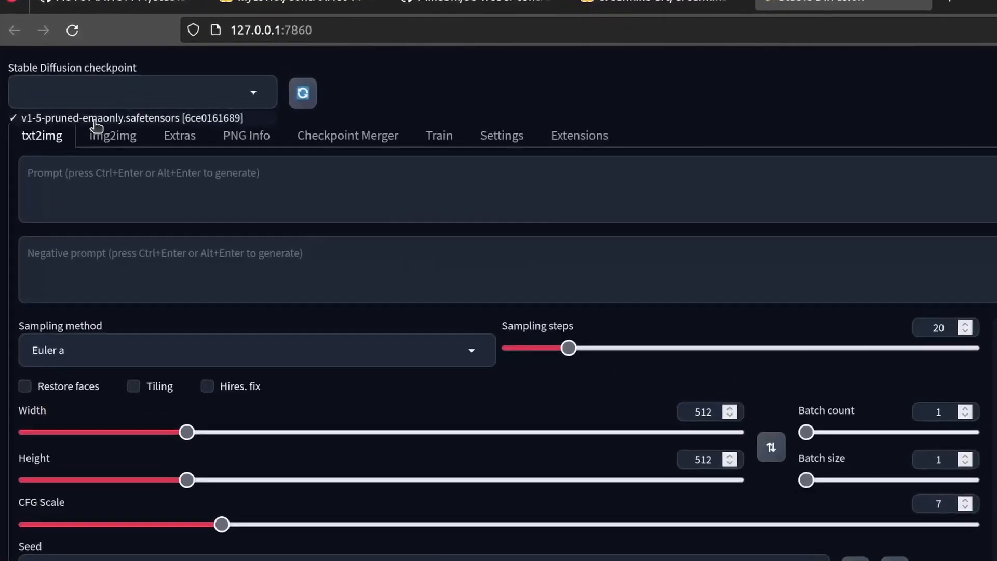
# Generate two txt2img images in succession from the prompt "a house by the lake" and enlarge the second result
pyautogui.click(74, 173)
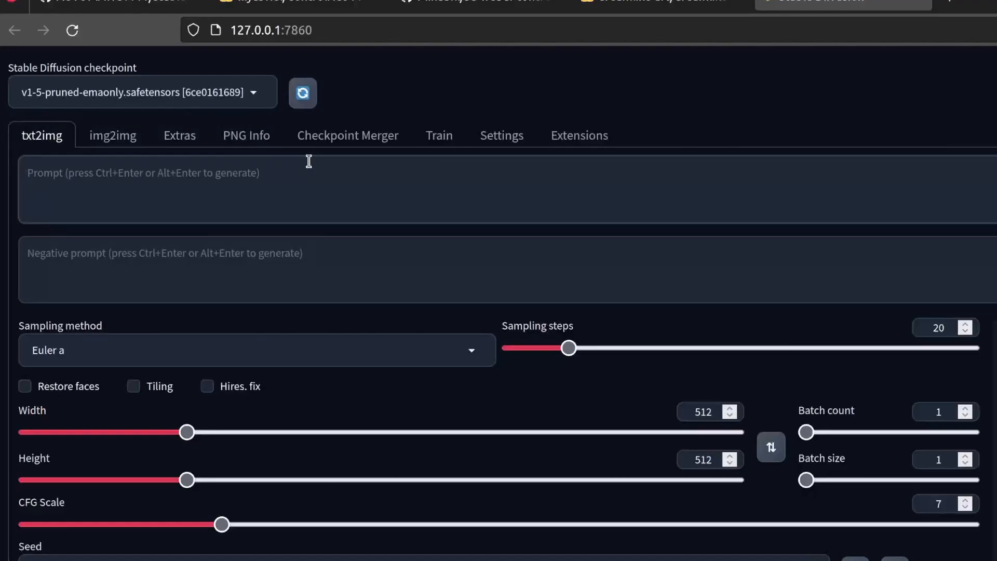
pyautogui.write('a house by the lake')
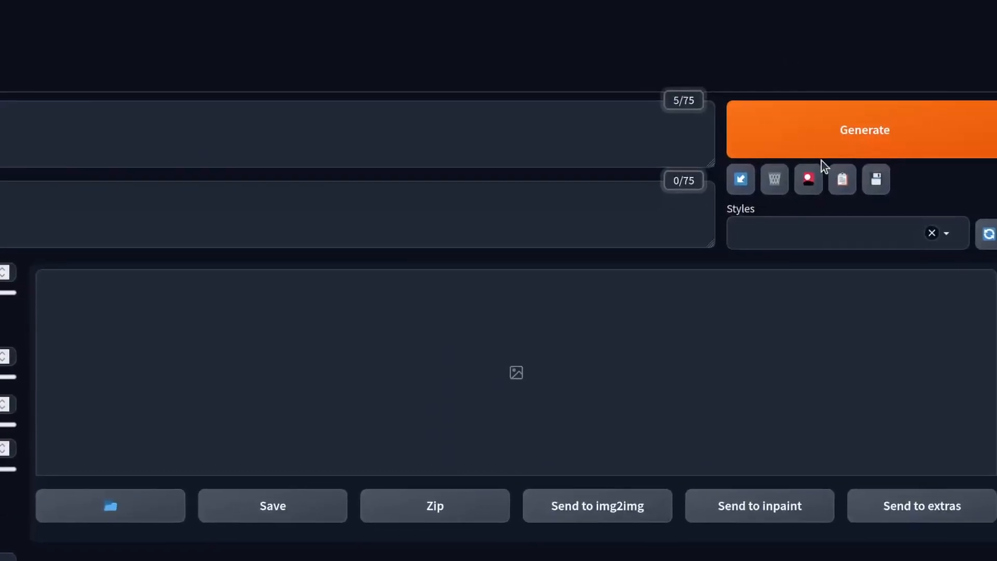
pyautogui.click(809, 145)
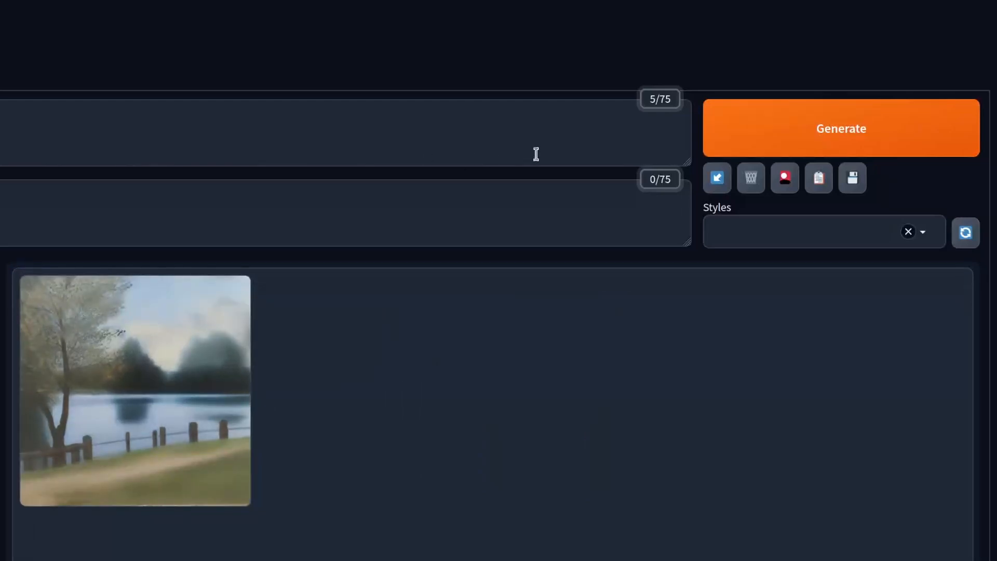
pyautogui.click(732, 148)
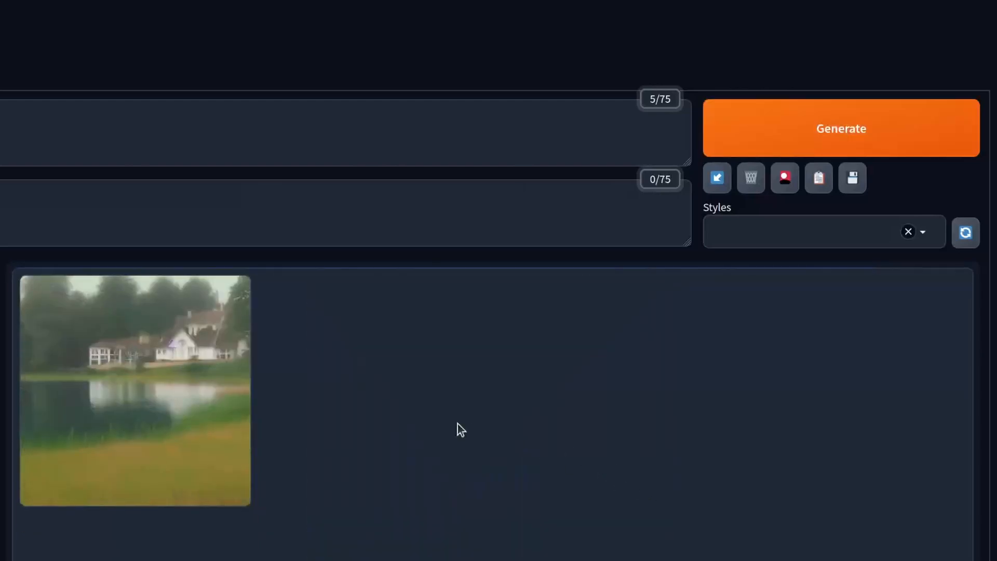
pyautogui.click(174, 364)
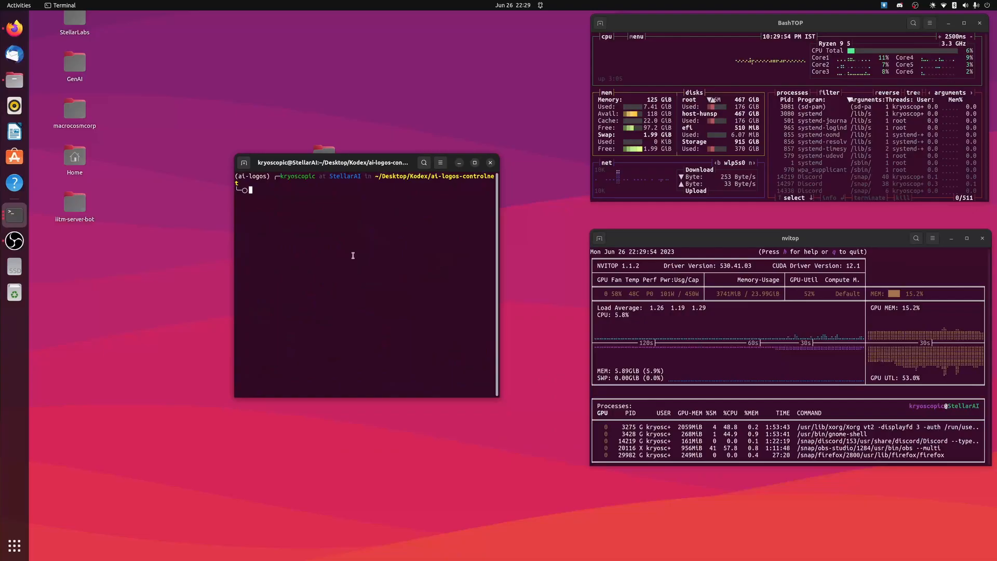
pyautogui.hotkey('alt', 'Tab')
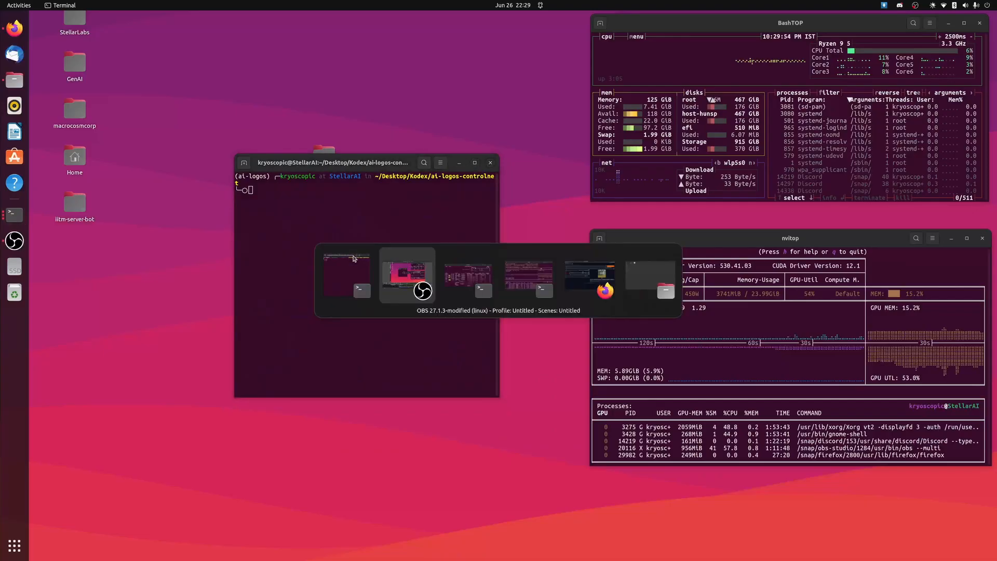
pyautogui.hotkey('alt', 'Tab')
pyautogui.hotkey('alt', 'Tab')
pyautogui.hotkey('alt', 'Tab')
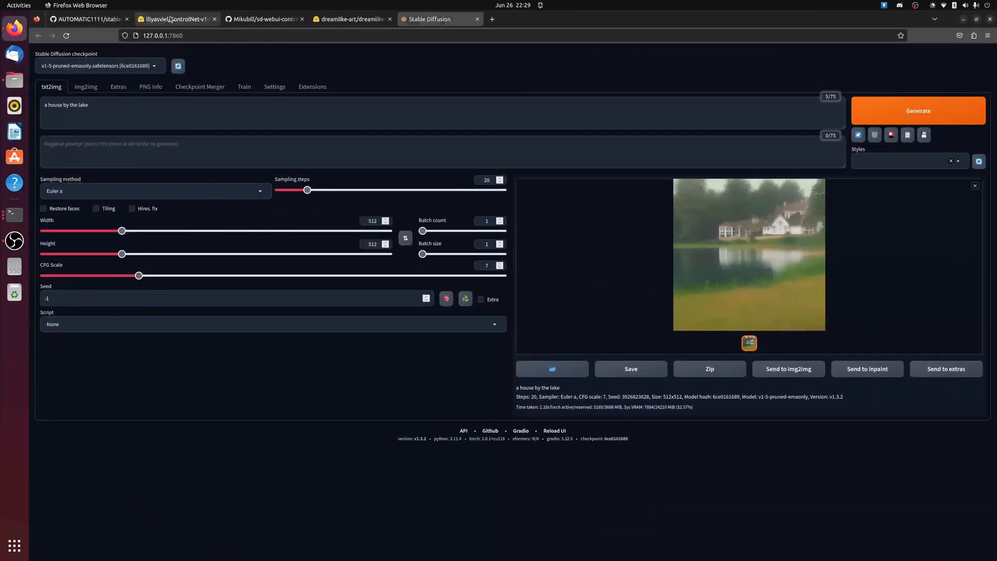
# Open the Mikubill/sd-webui-controlnet GitHub repository page and copy its web address
pyautogui.click(171, 19)
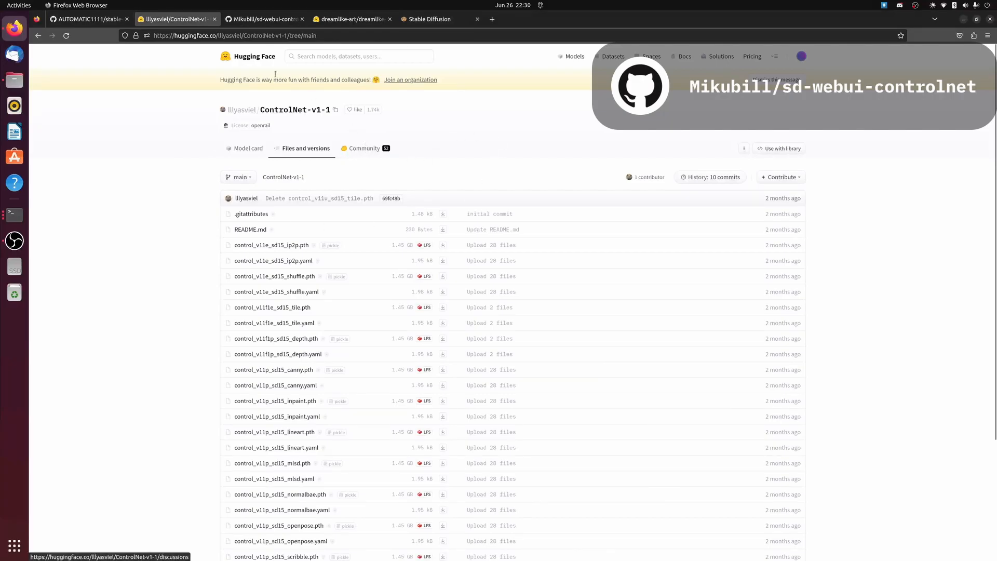
pyautogui.click(250, 19)
pyautogui.moveTo(329, 36); pyautogui.dragTo(154, 37)
pyautogui.click(147, 205)
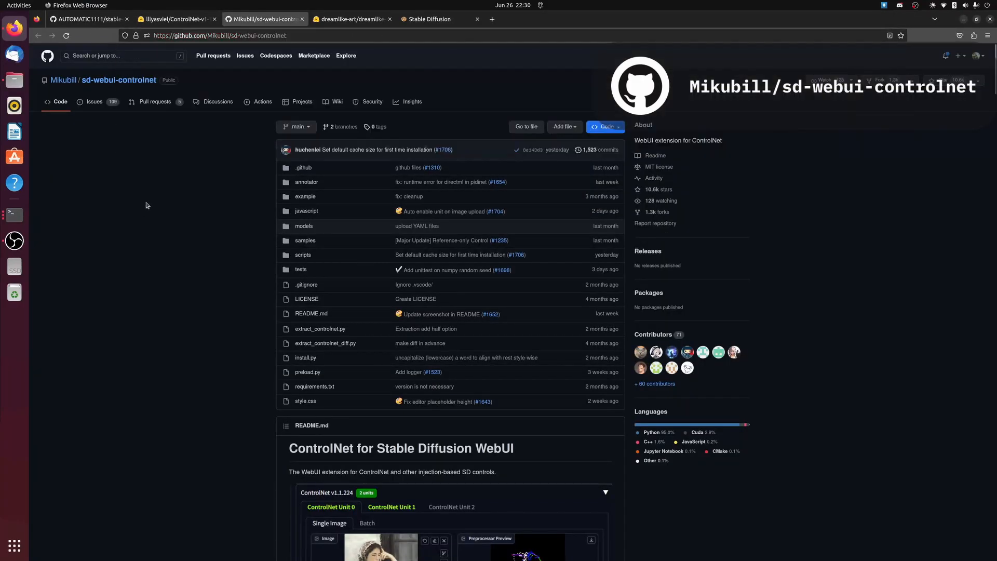
pyautogui.click(301, 35)
pyautogui.hotkey('ctrl', 'c')
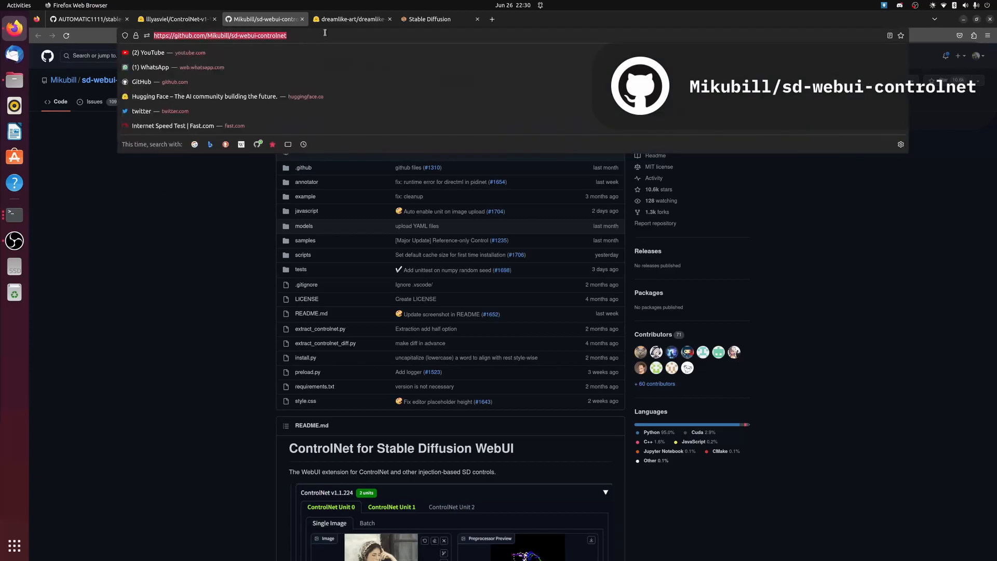
pyautogui.click(437, 19)
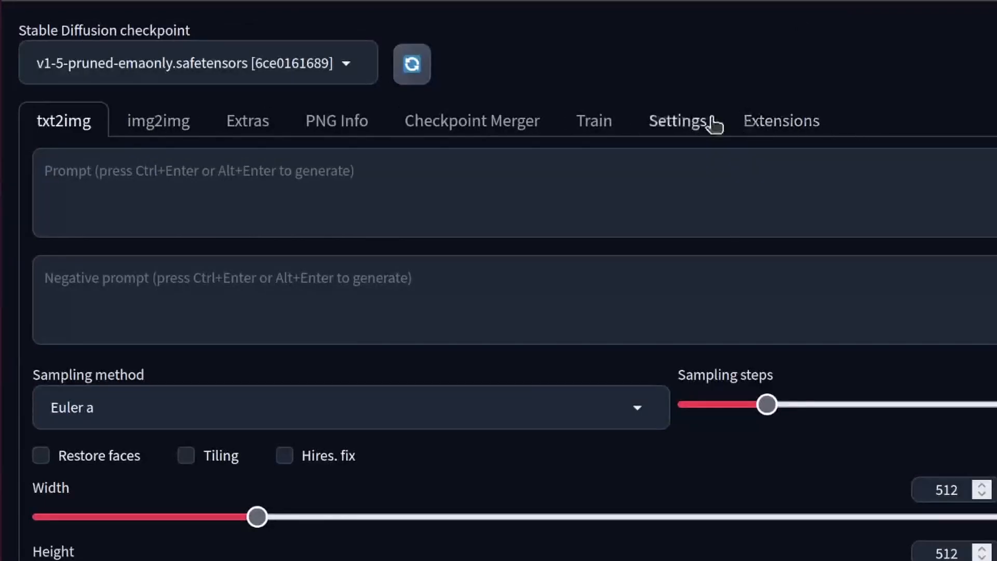
pyautogui.click(813, 127)
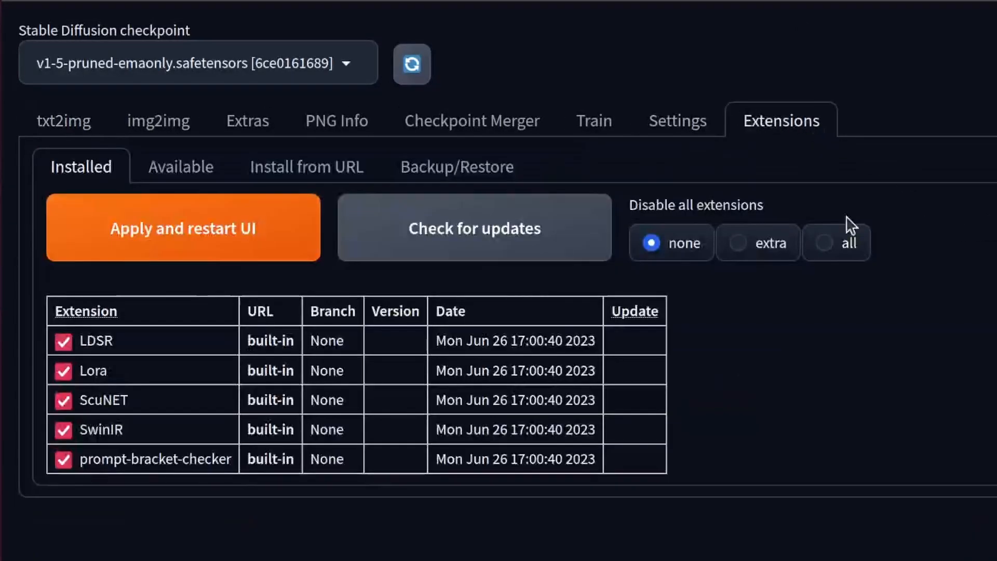
pyautogui.click(295, 172)
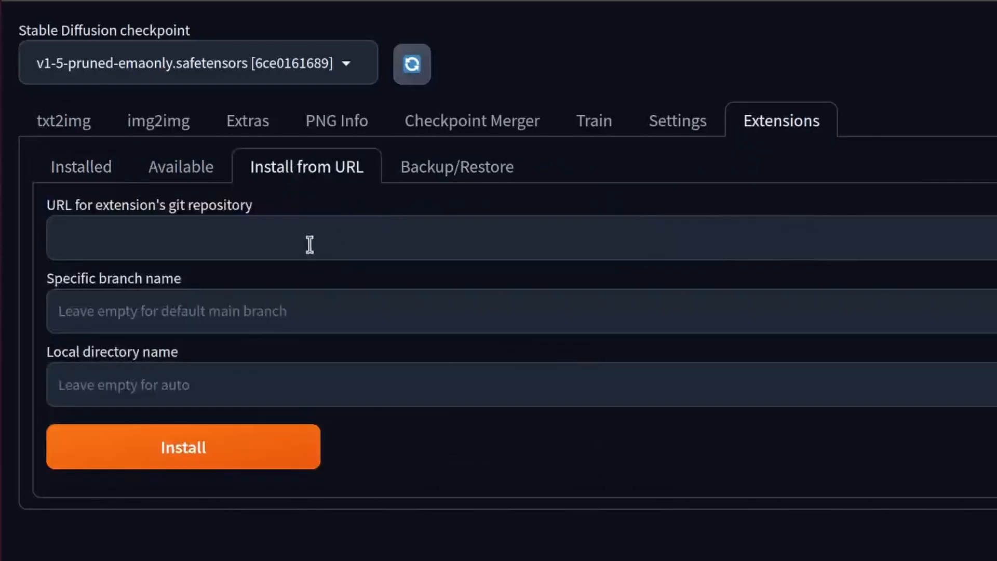
pyautogui.click(206, 244)
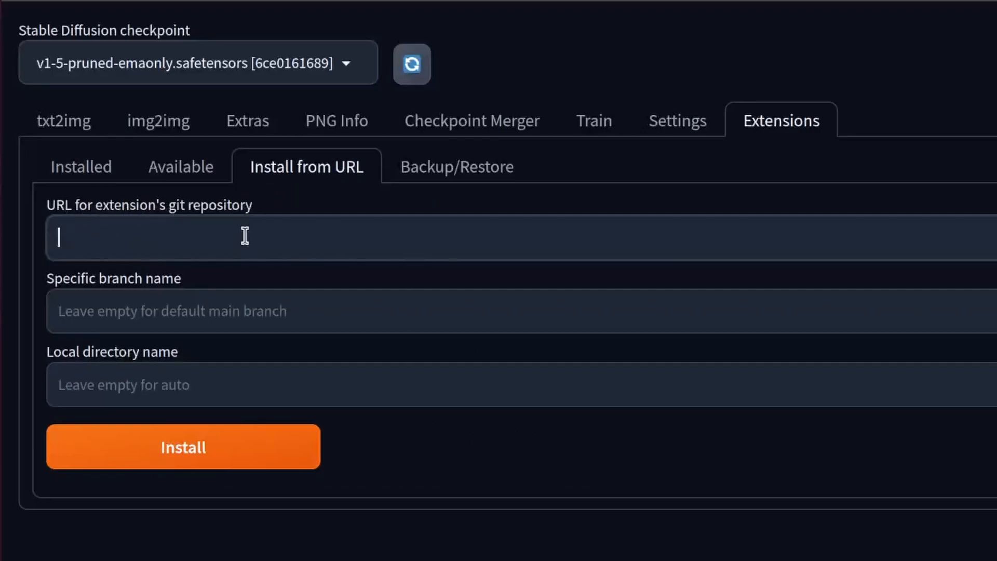
pyautogui.hotkey('ctrl', 'v')
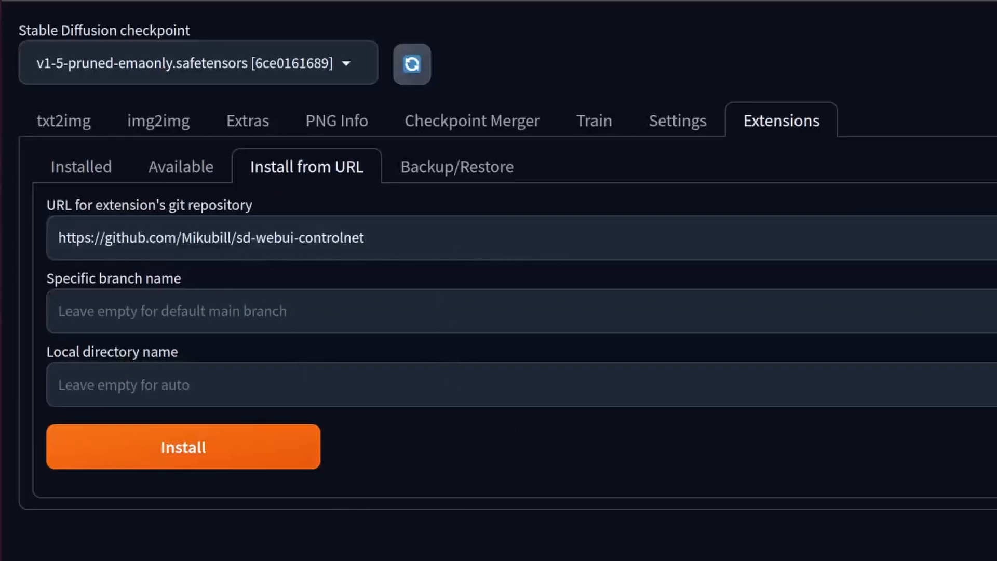
pyautogui.click(183, 447)
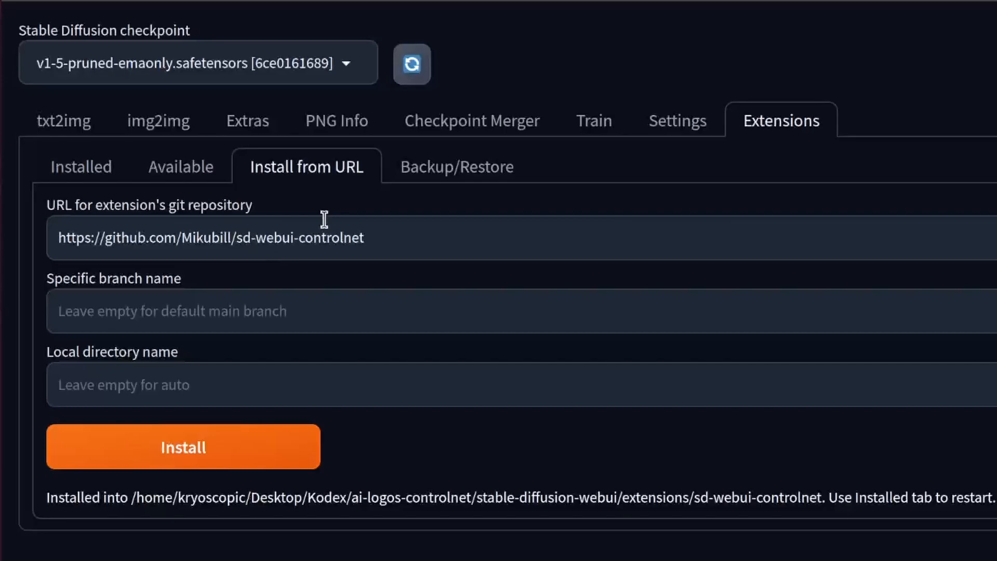
# Apply the installed extension by restarting the UI, and check the restart log in the webui.sh terminal
pyautogui.click(103, 175)
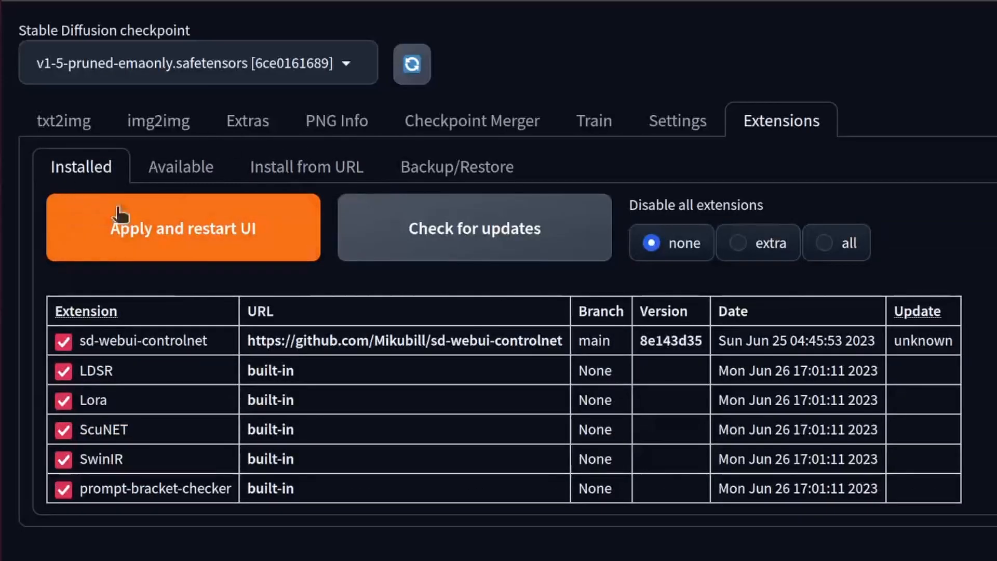
pyautogui.click(152, 238)
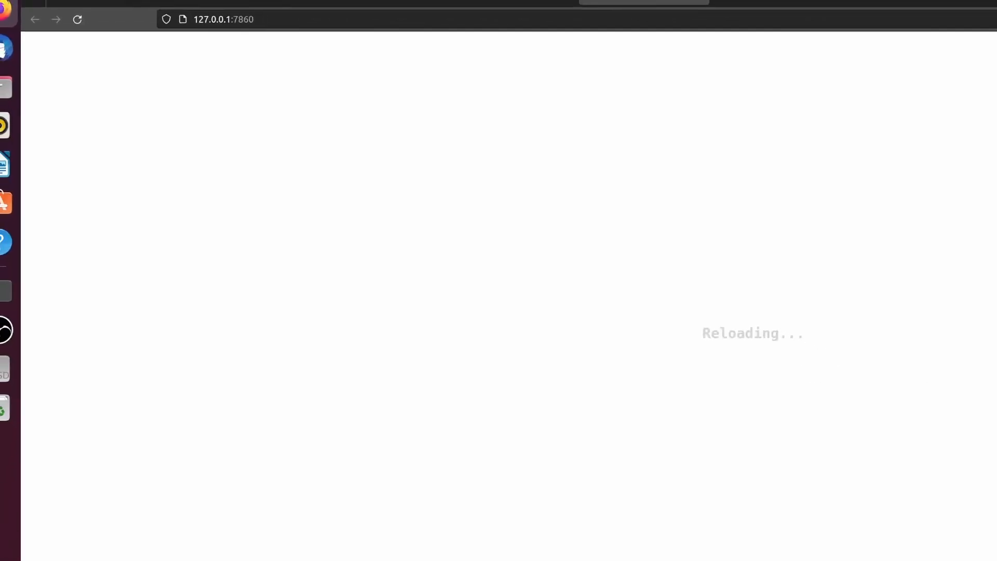
pyautogui.press('super')
pyautogui.click(182, 224)
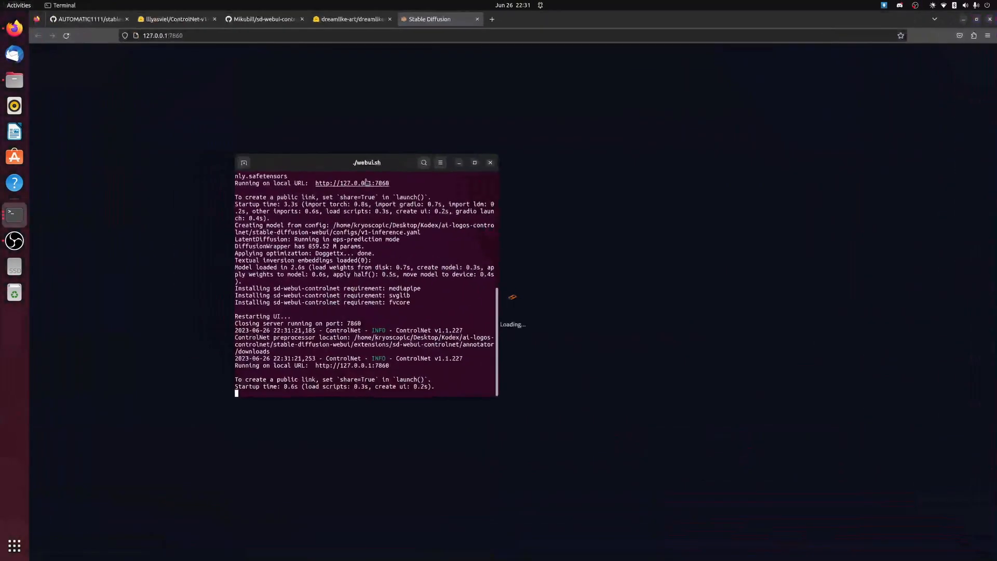
pyautogui.moveTo(361, 169); pyautogui.dragTo(558, 103)
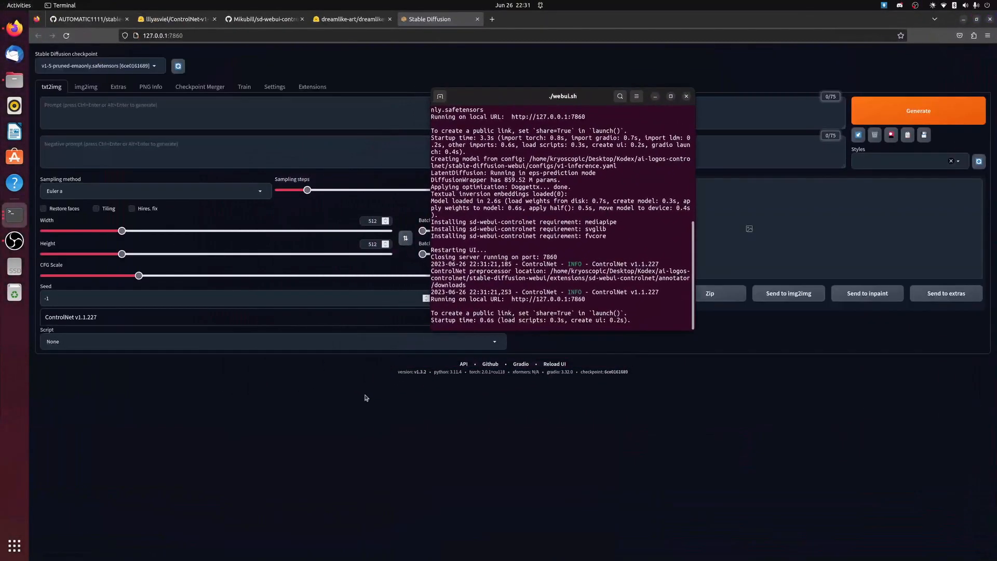
pyautogui.click(347, 415)
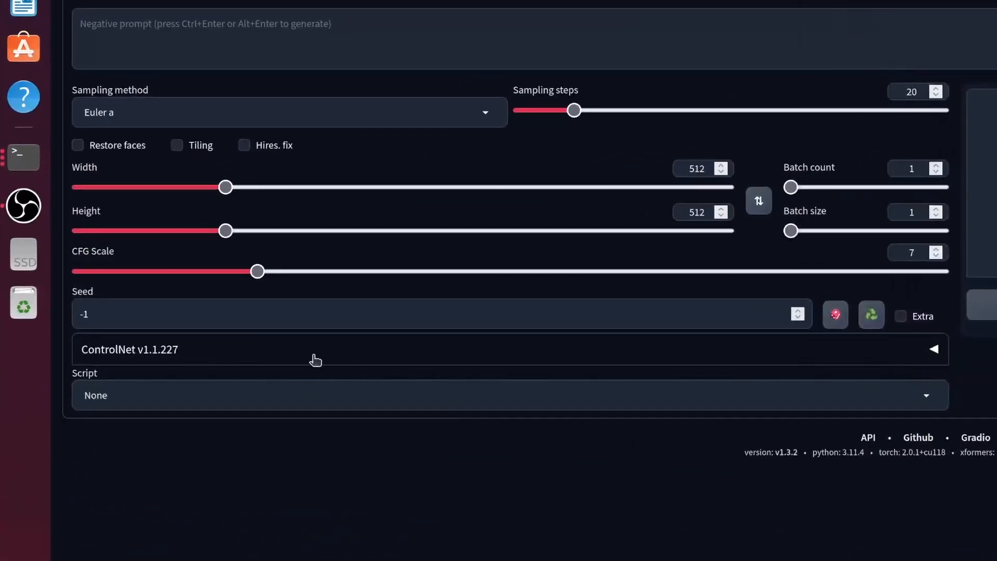
# Expand the ControlNet section in txt2img, look through its image options, and collapse it again
pyautogui.click(296, 359)
pyautogui.scroll(-5, 267, 450)
pyautogui.scroll(5, 229, 314)
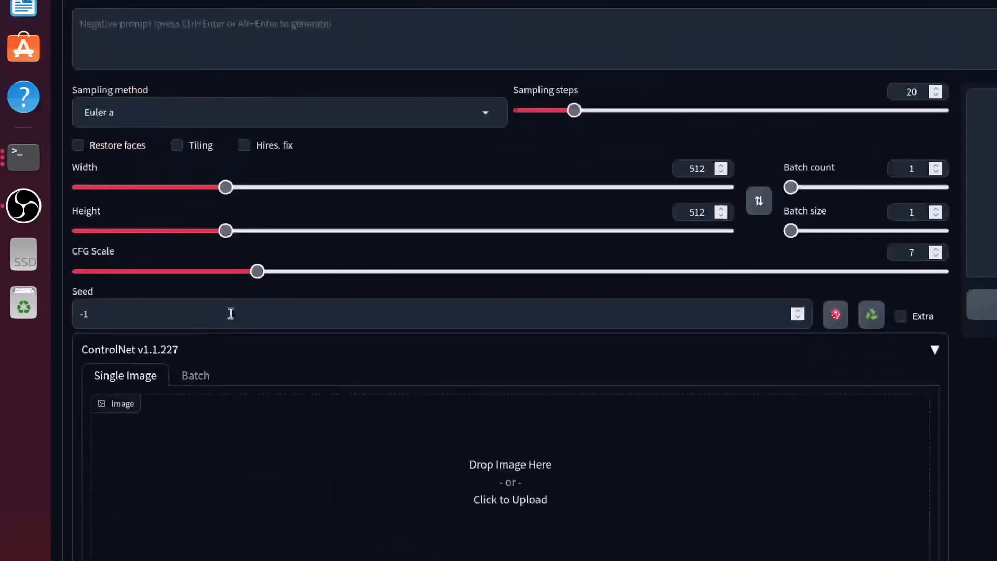
pyautogui.click(246, 343)
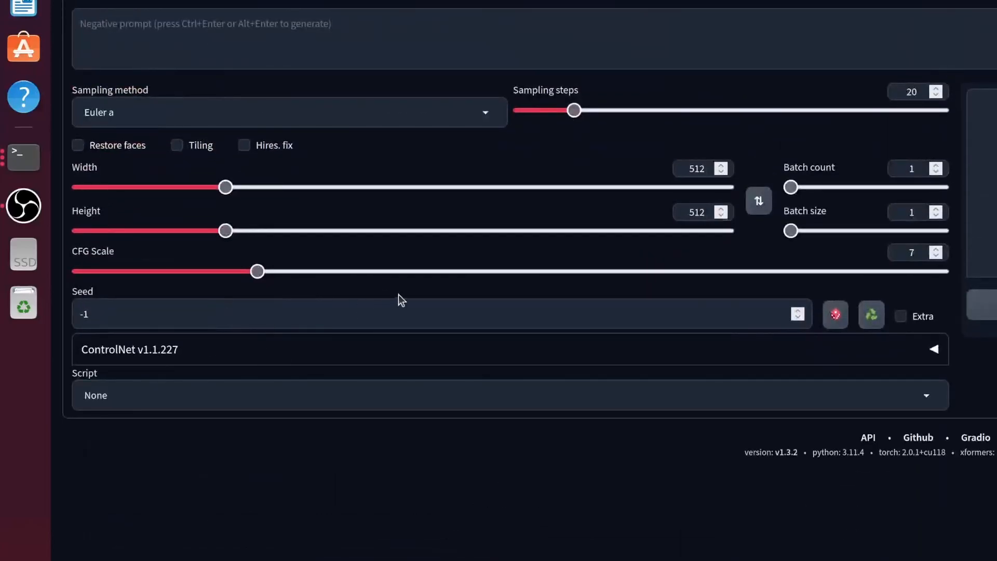
# Open the file list of the lllyasviel/ControlNet-v1-1 repository on Hugging Face and highlight its web address
pyautogui.hotkey('alt', 'Tab')
pyautogui.click(177, 17)
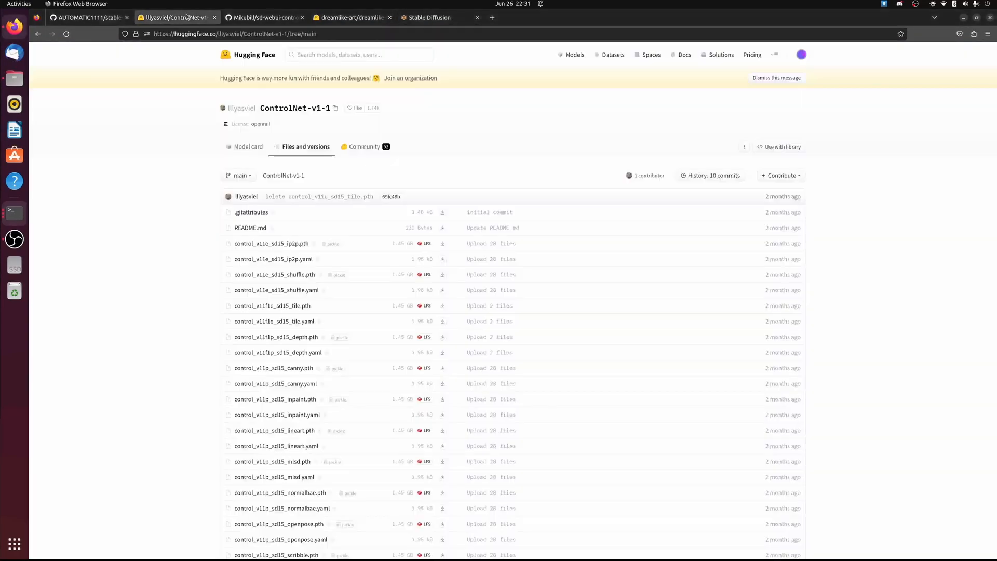
pyautogui.click(349, 33)
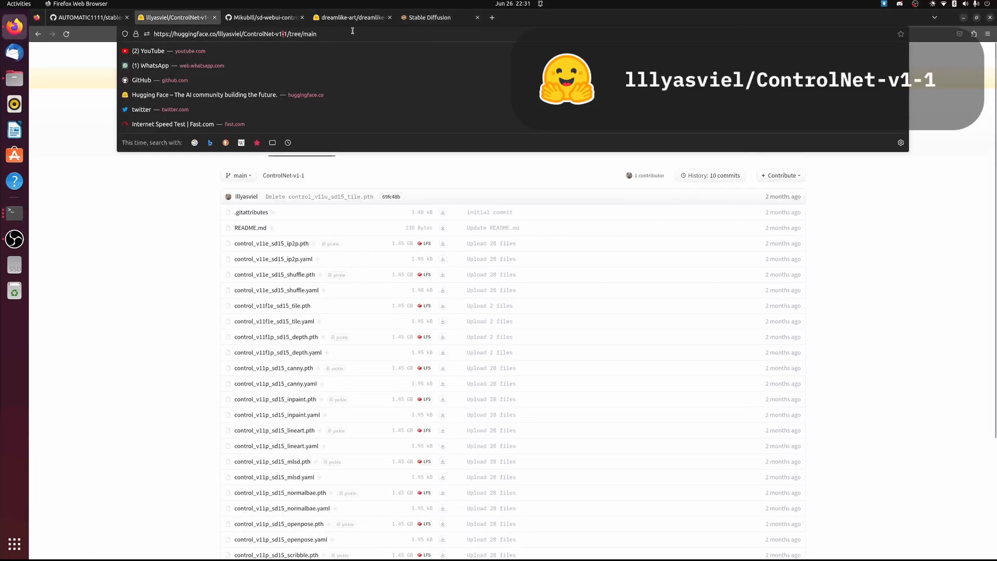
pyautogui.moveTo(349, 32); pyautogui.dragTo(145, 37)
pyautogui.click(334, 30)
pyautogui.moveTo(334, 30); pyautogui.dragTo(129, 35)
pyautogui.click(133, 225)
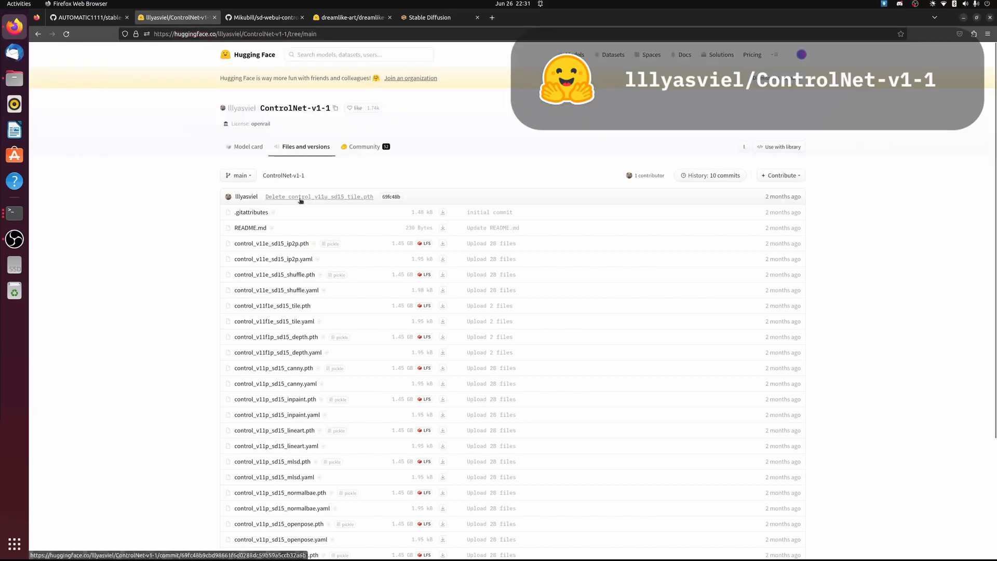
# Download control_v11p_sd15_scribble.pth into the web UI's models/ControlNet folder under Desktop/Kodex/ai-logos-controlnet/stable-diffusion-webui, and check the download status
pyautogui.scroll(-3, 287, 93)
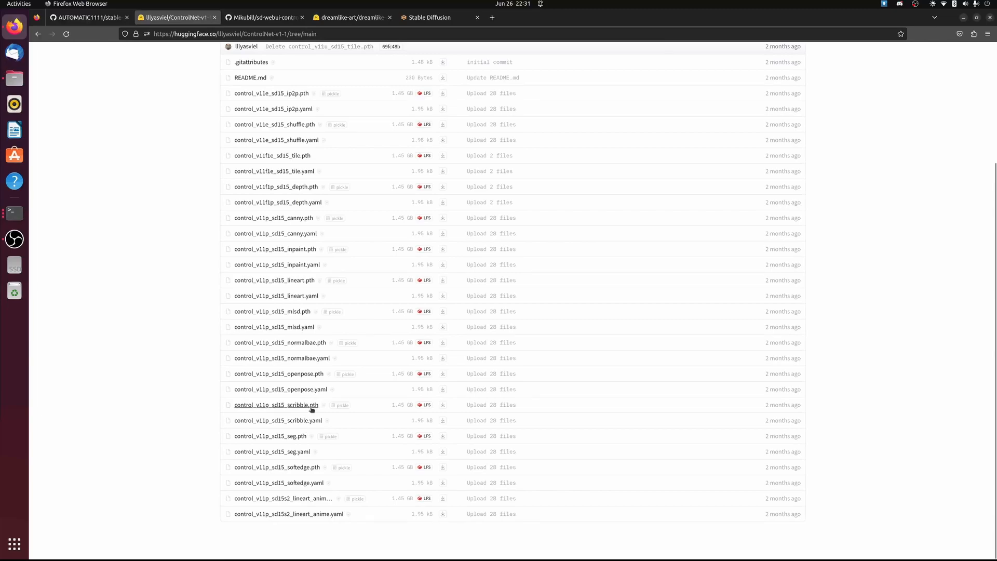
pyautogui.click(443, 406)
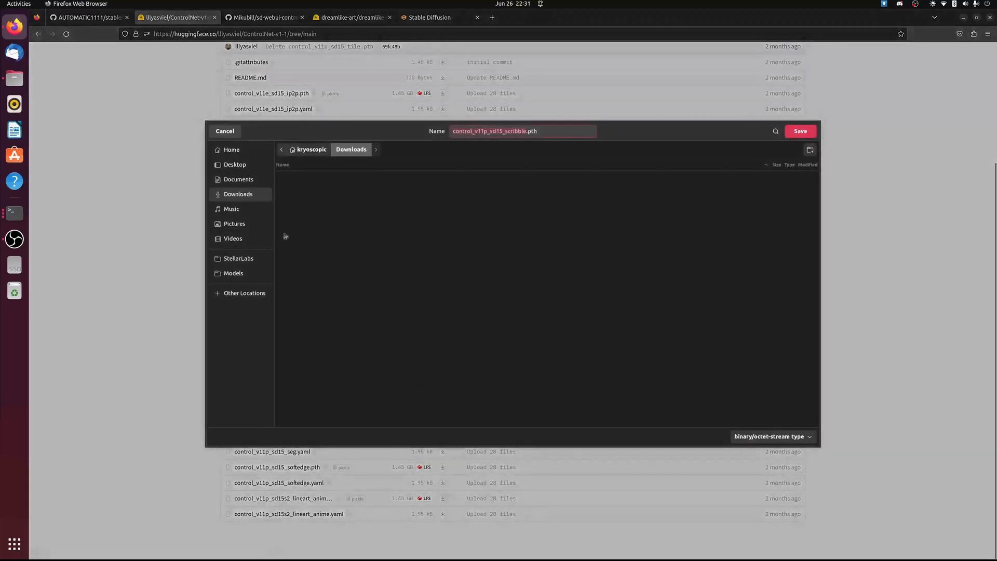
pyautogui.click(260, 165)
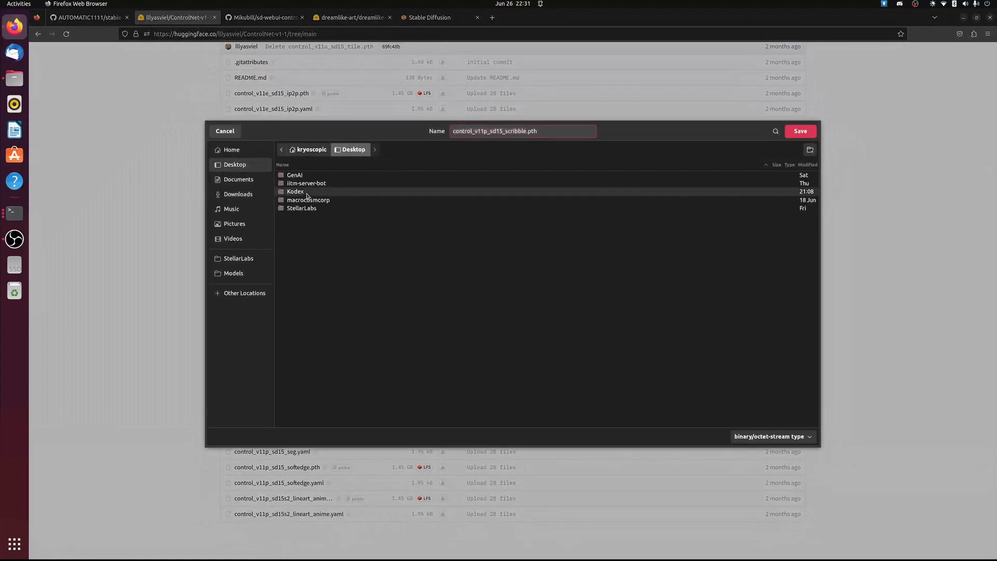
pyautogui.doubleClick(306, 193)
pyautogui.doubleClick(336, 177)
pyautogui.doubleClick(339, 177)
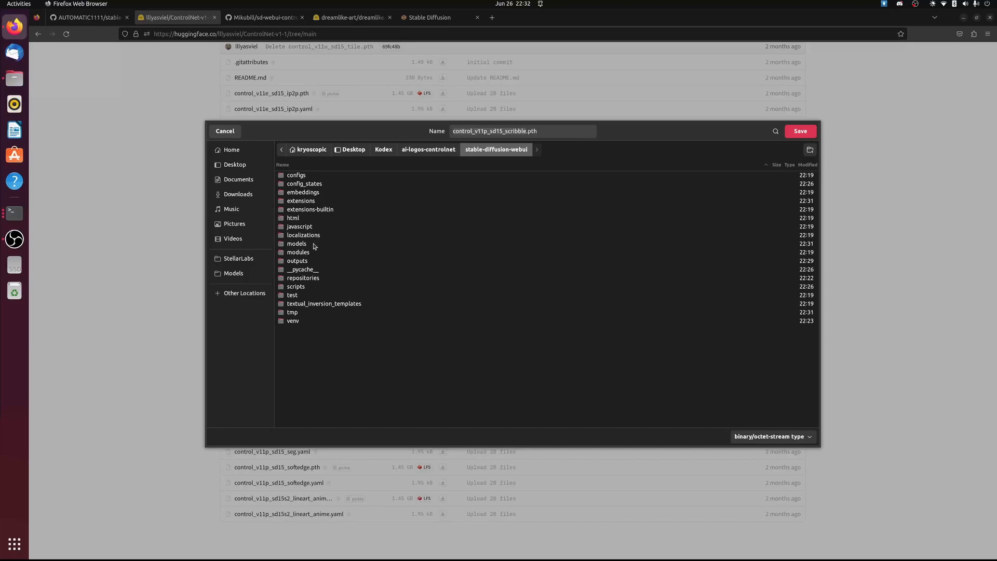
pyautogui.doubleClick(296, 244)
pyautogui.doubleClick(302, 184)
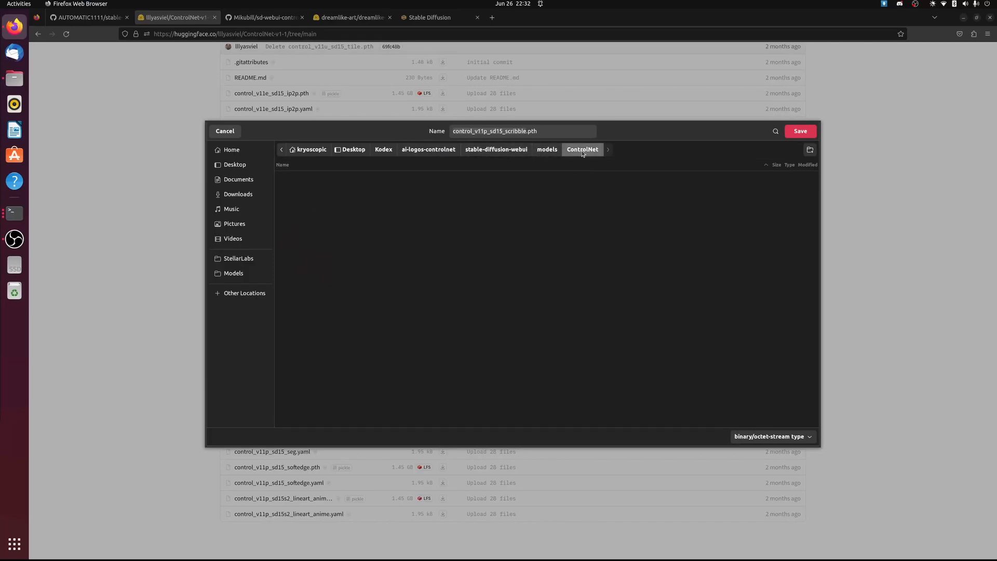
pyautogui.click(800, 131)
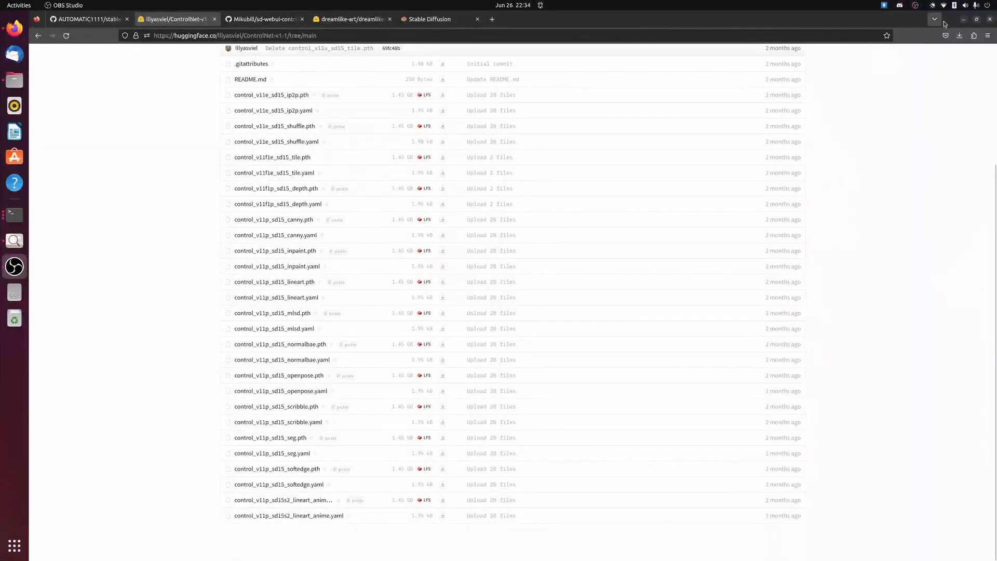
pyautogui.click(959, 35)
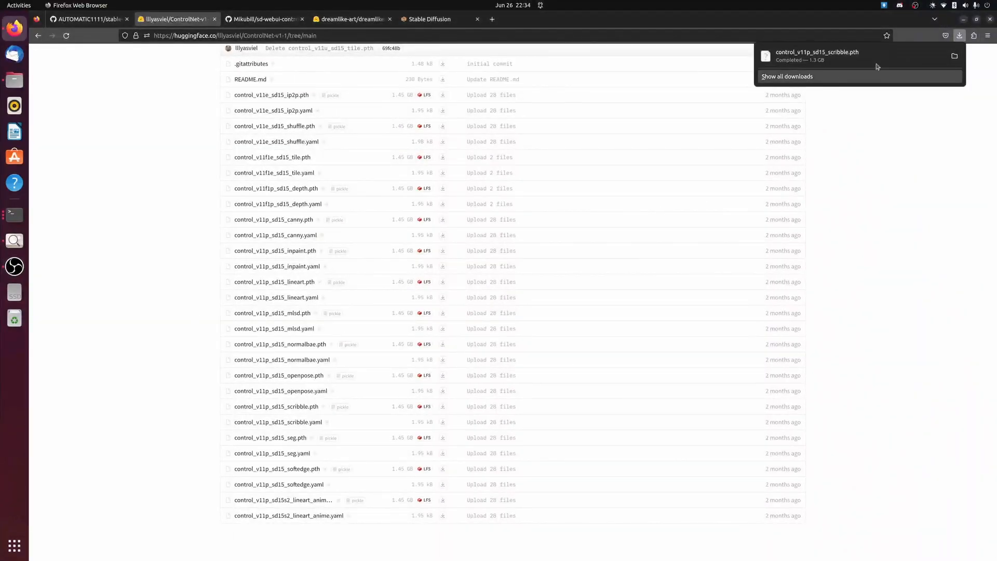
pyautogui.click(748, 117)
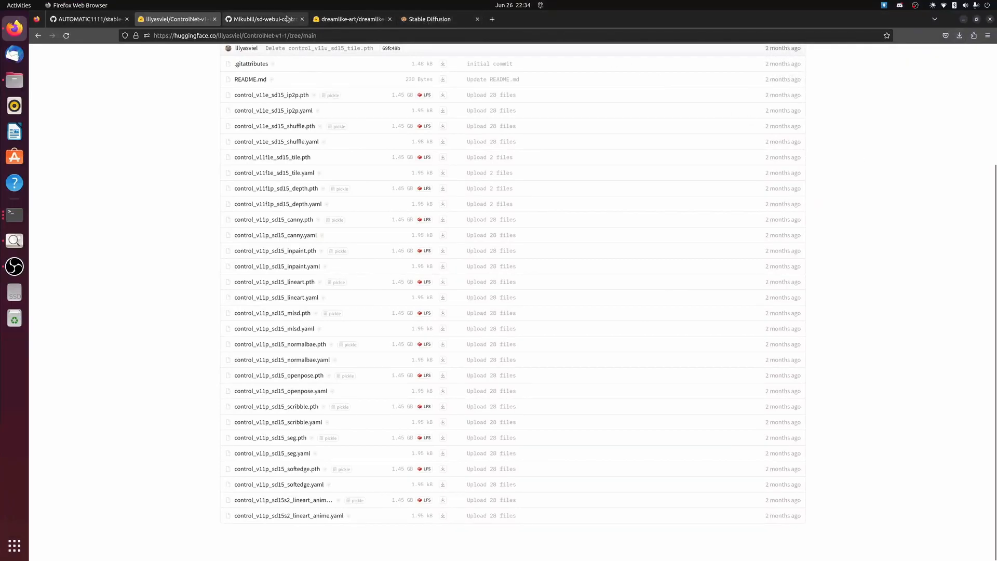
# Inspect the available preprocessors and models in the ControlNet section of the Stable Diffusion web UI
pyautogui.click(431, 18)
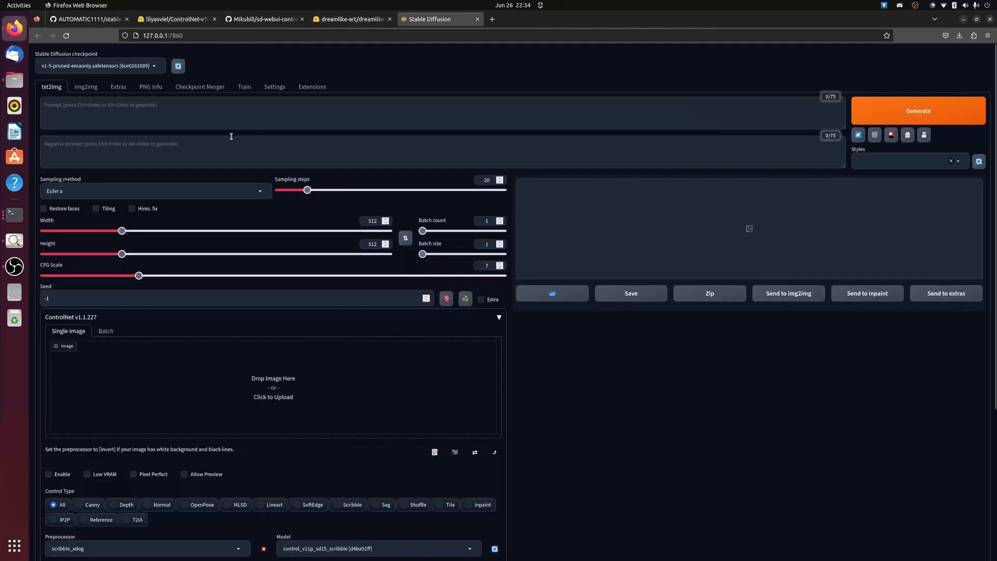
pyautogui.scroll(-4, 139, 207)
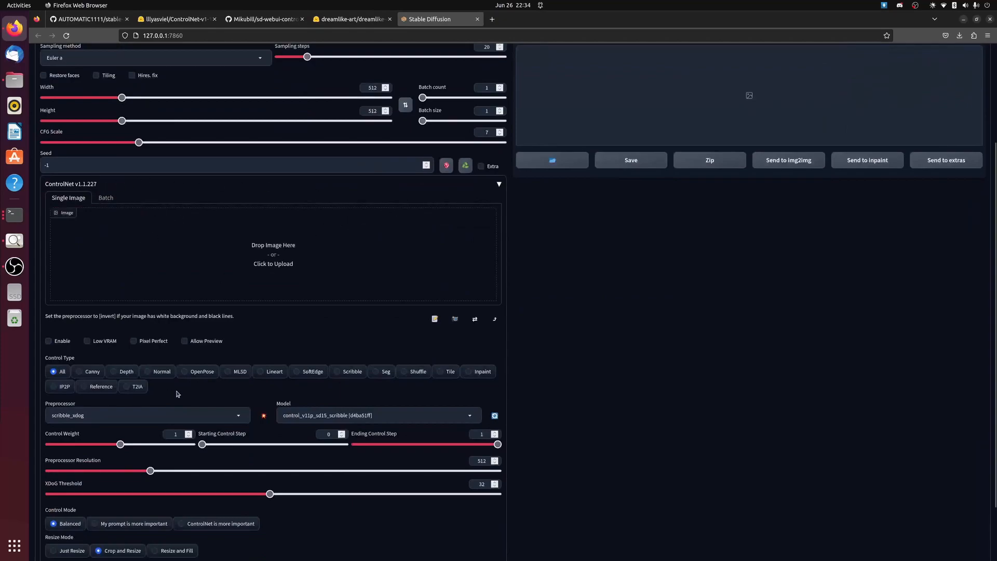
pyautogui.click(191, 410)
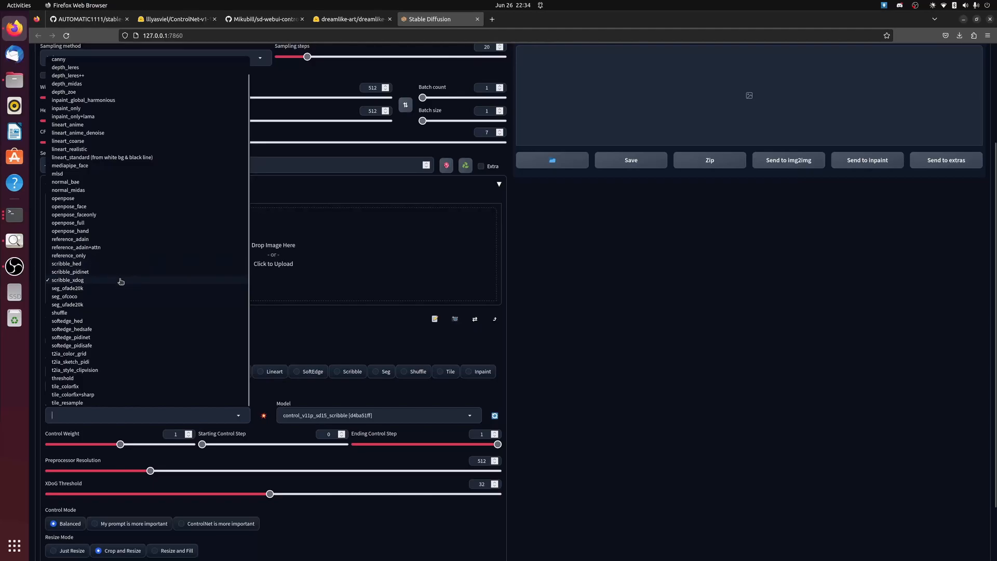
pyautogui.click(390, 403)
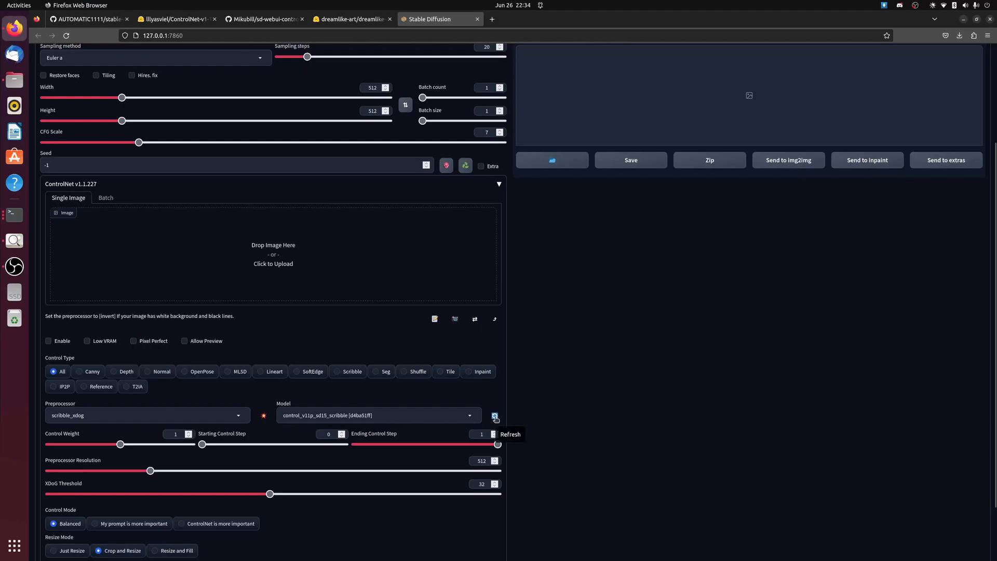
pyautogui.click(399, 414)
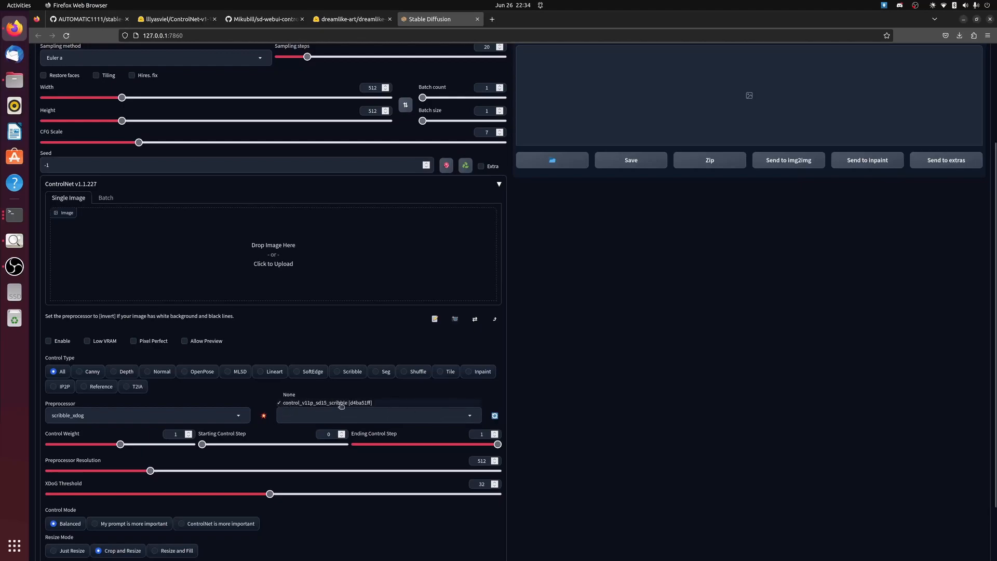
pyautogui.click(534, 396)
# View the black-and-white logo image logo_bw.png in the image viewer, and return to the Stable Diffusion web UI
pyautogui.click(24, 5)
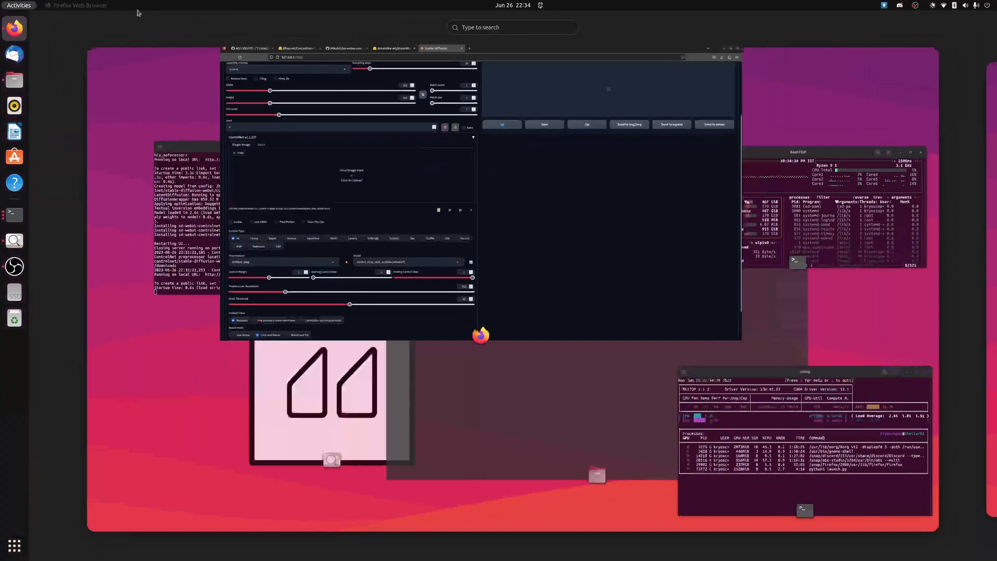
pyautogui.click(219, 406)
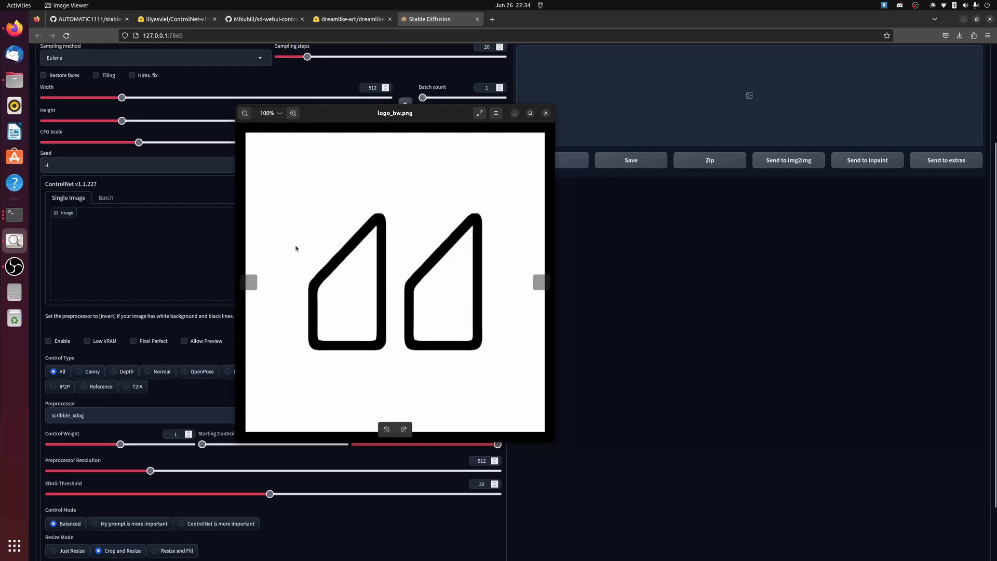
pyautogui.click(646, 417)
# Set the ControlNet preprocessor to invert (from white bg & black line)
pyautogui.click(160, 412)
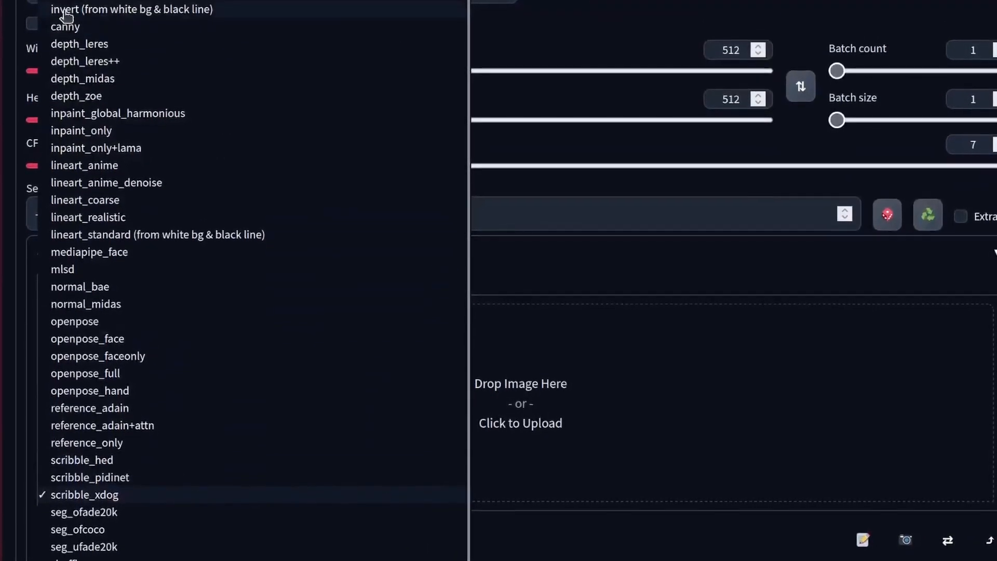
pyautogui.click(200, 8)
pyautogui.scroll(-5, 535, 413)
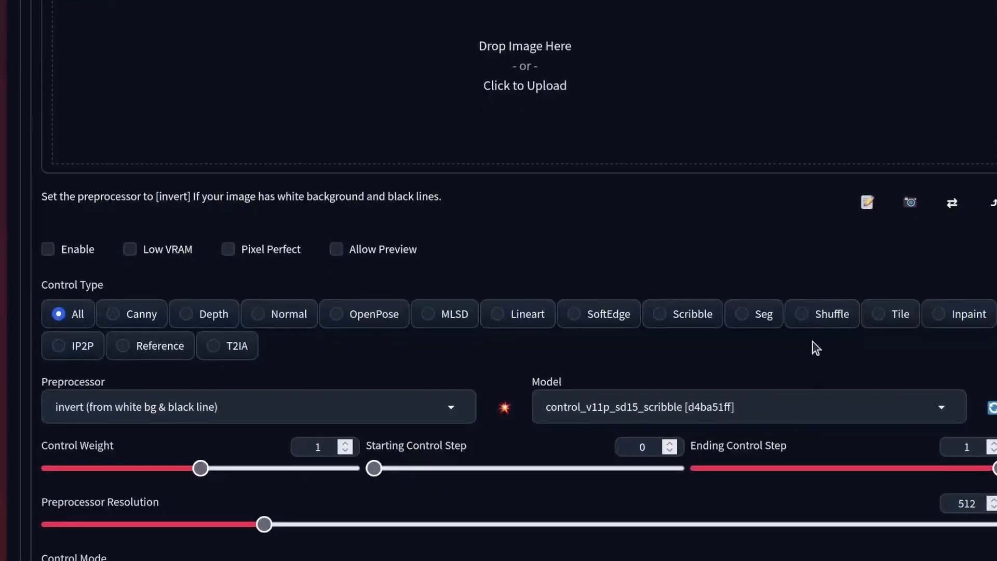
# Load the black-and-white logo from the project folder on the Desktop as the ControlNet input image
pyautogui.click(606, 38)
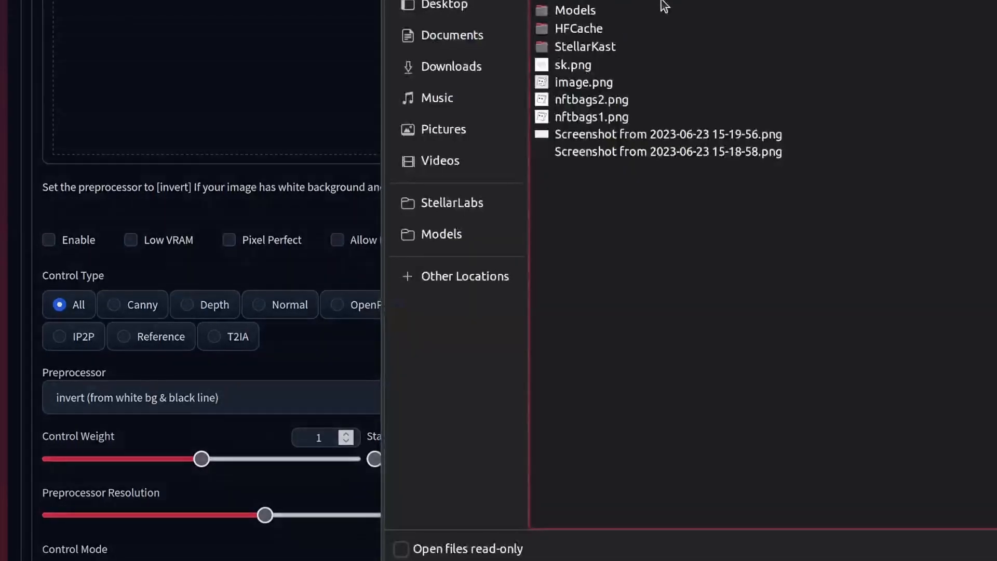
pyautogui.click(465, 3)
pyautogui.doubleClick(577, 17)
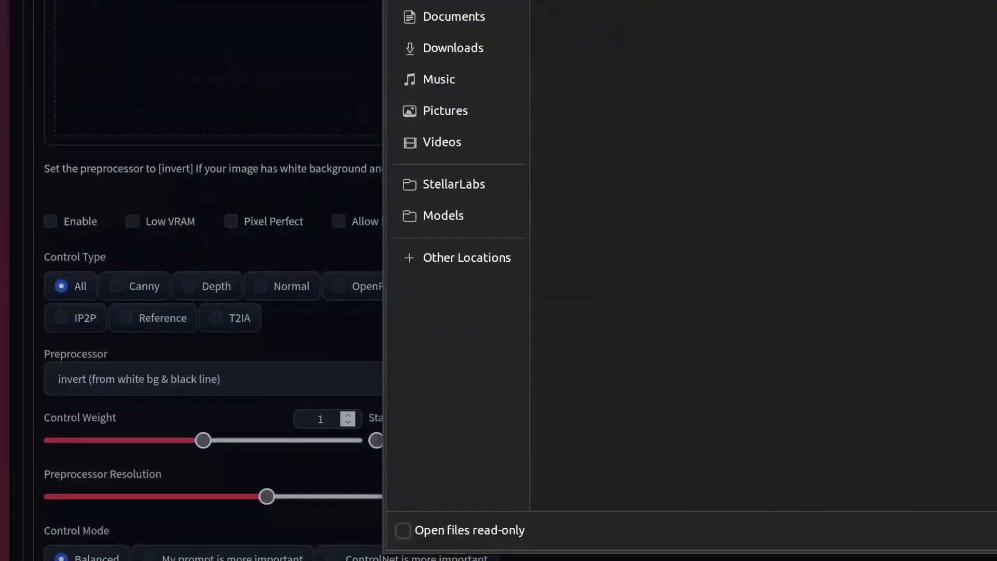
pyautogui.doubleClick(577, 1)
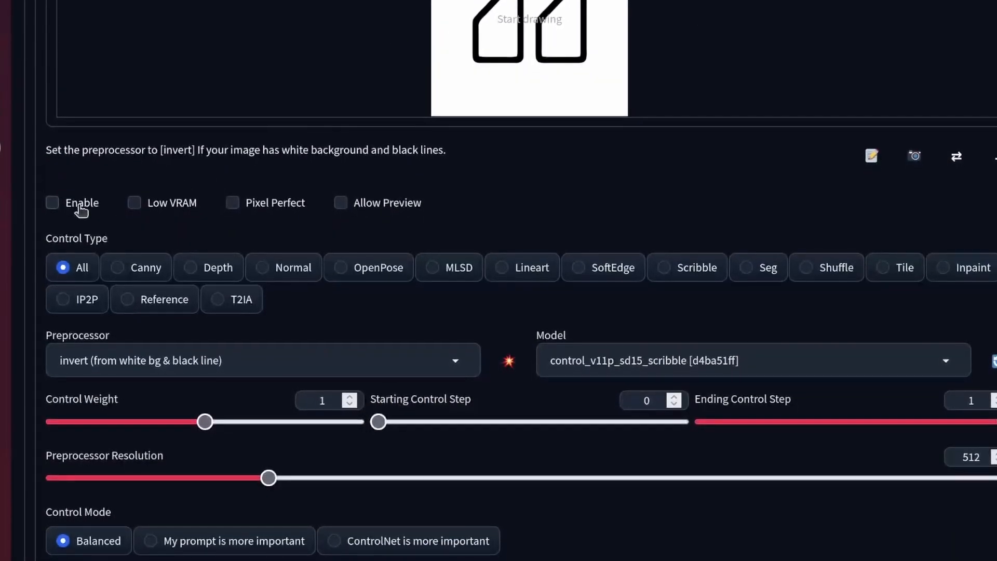
# Turn on Enable, Pixel Perfect and Allow Preview for the ControlNet unit, and generate the preprocessor preview
pyautogui.click(53, 195)
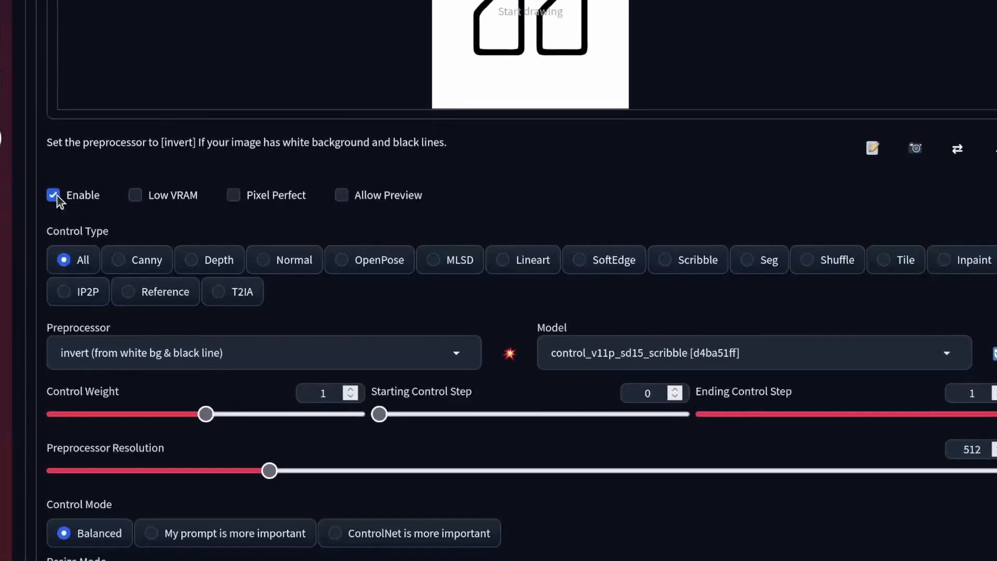
pyautogui.click(234, 196)
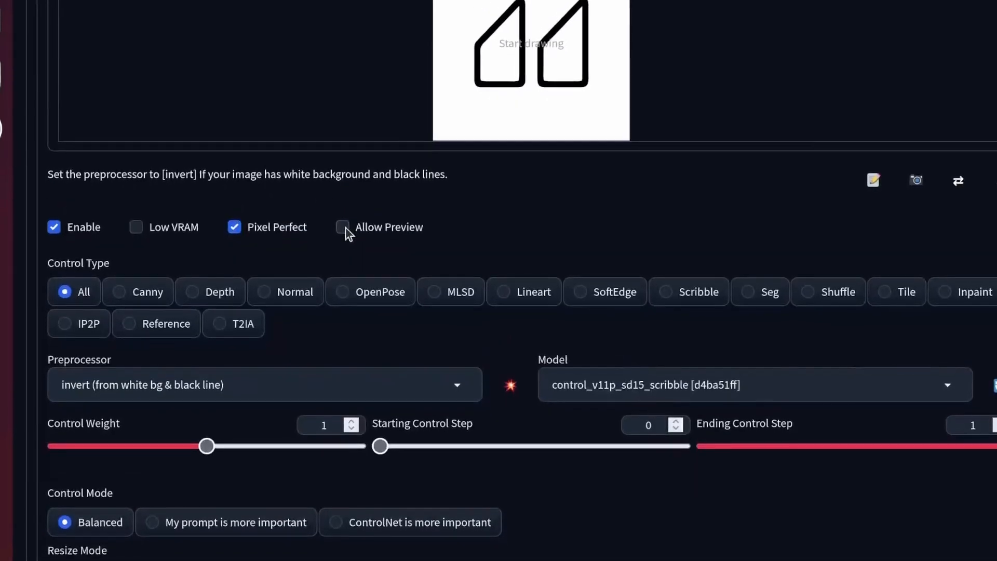
pyautogui.click(342, 229)
pyautogui.click(512, 380)
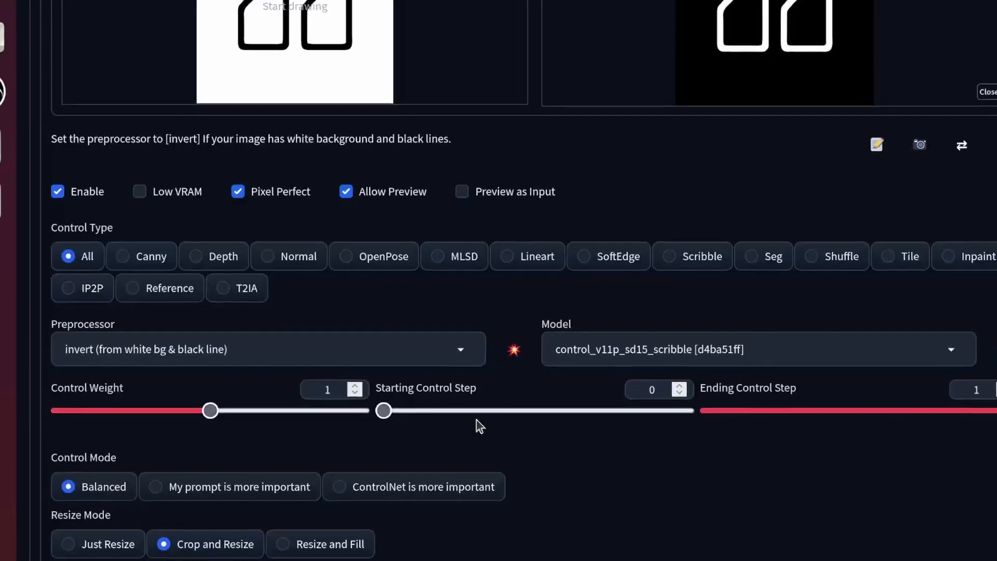
# Try the scribble_xdog preprocessor, return to invert (from white bg & black line), and rerun the preprocessor preview
pyautogui.click(401, 359)
pyautogui.scroll(-3, 290, 29)
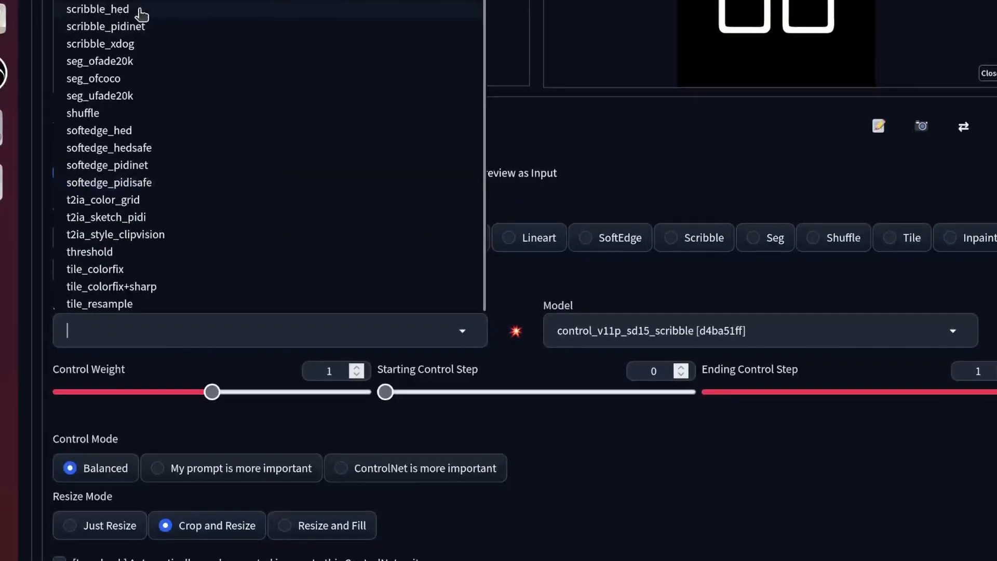
pyautogui.click(125, 37)
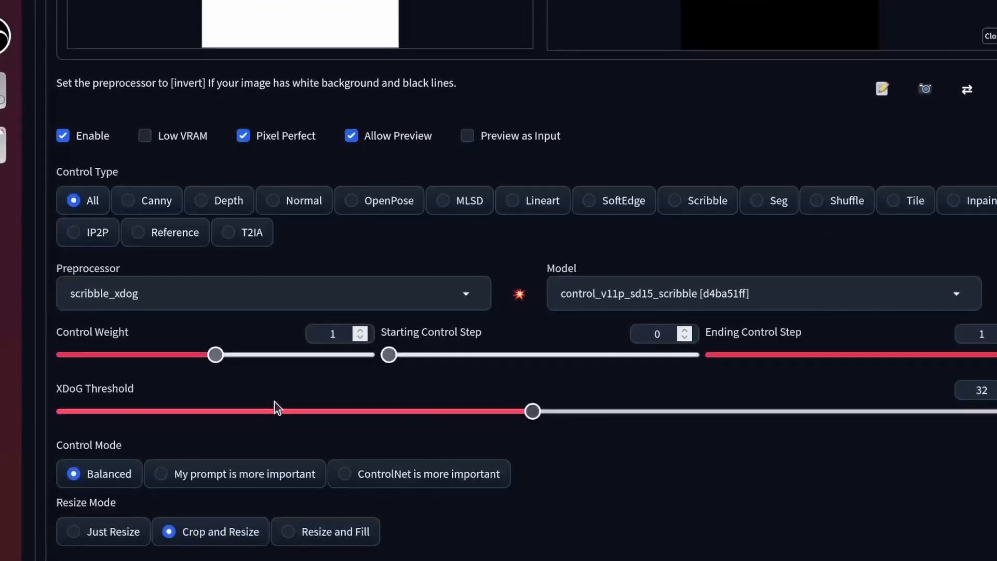
pyautogui.click(467, 285)
pyautogui.click(130, 1)
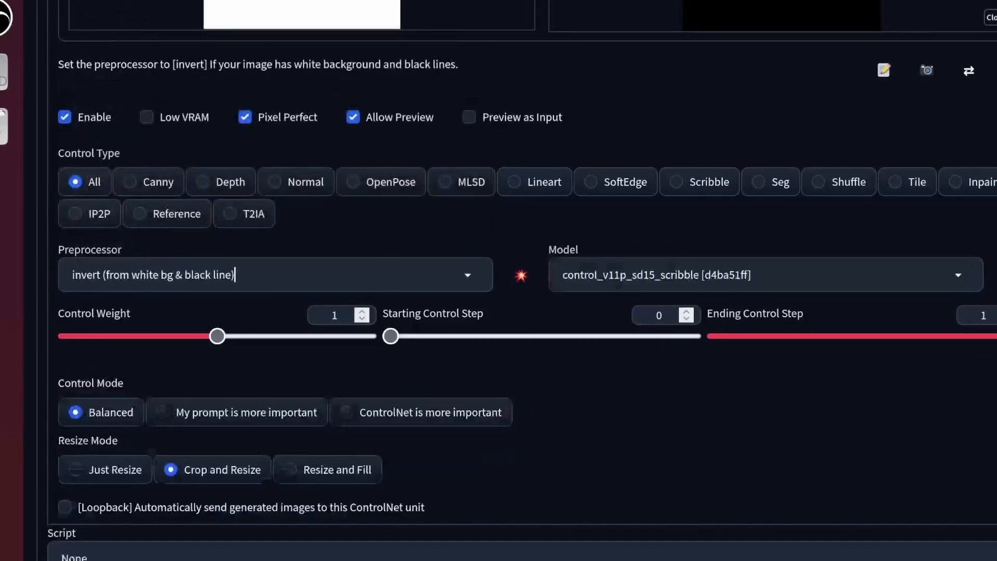
pyautogui.click(523, 282)
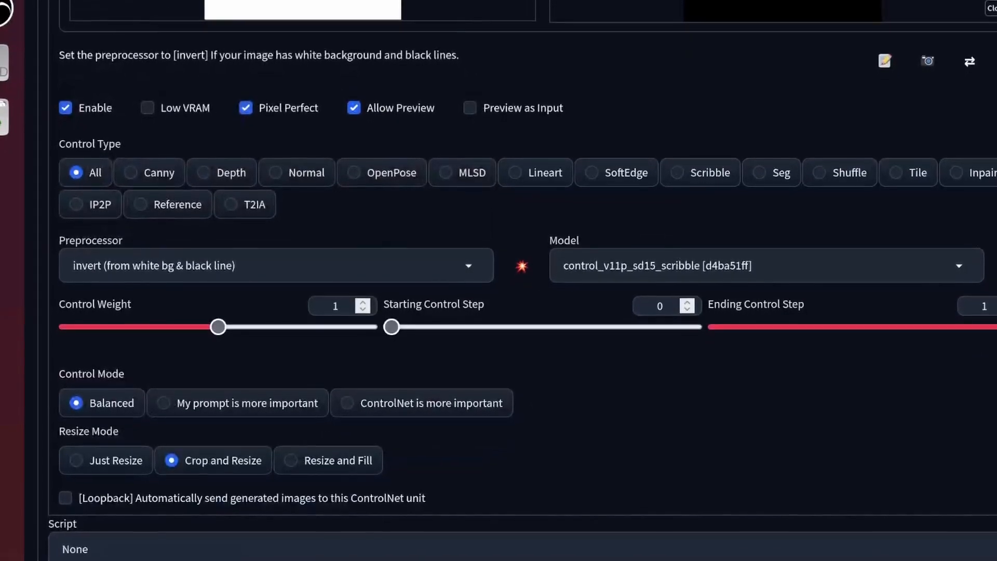
pyautogui.scroll(6, 828, 127)
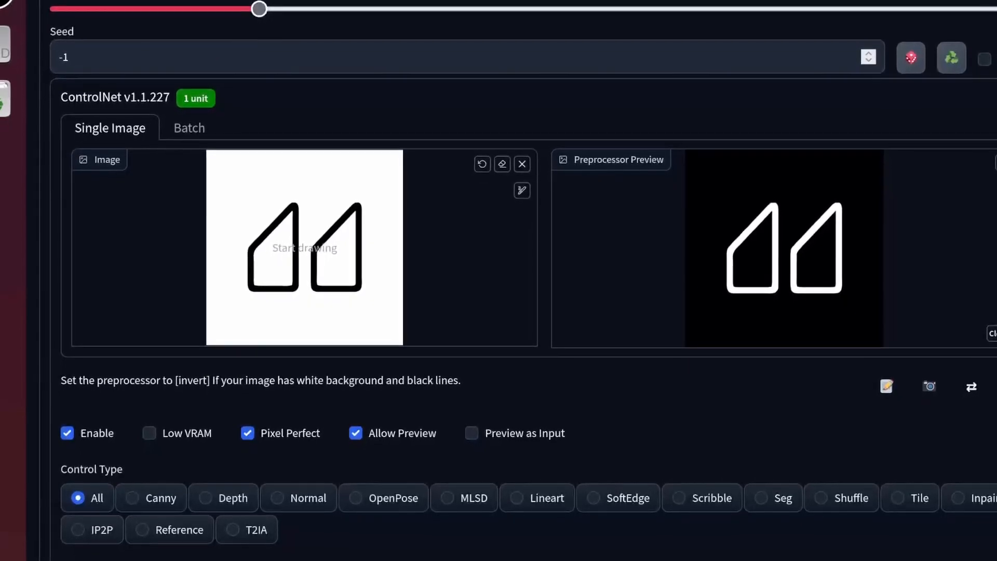
# Choose the Scribble control type and set its preprocessor to invert (from white bg & black line)
pyautogui.scroll(-7, 196, 26)
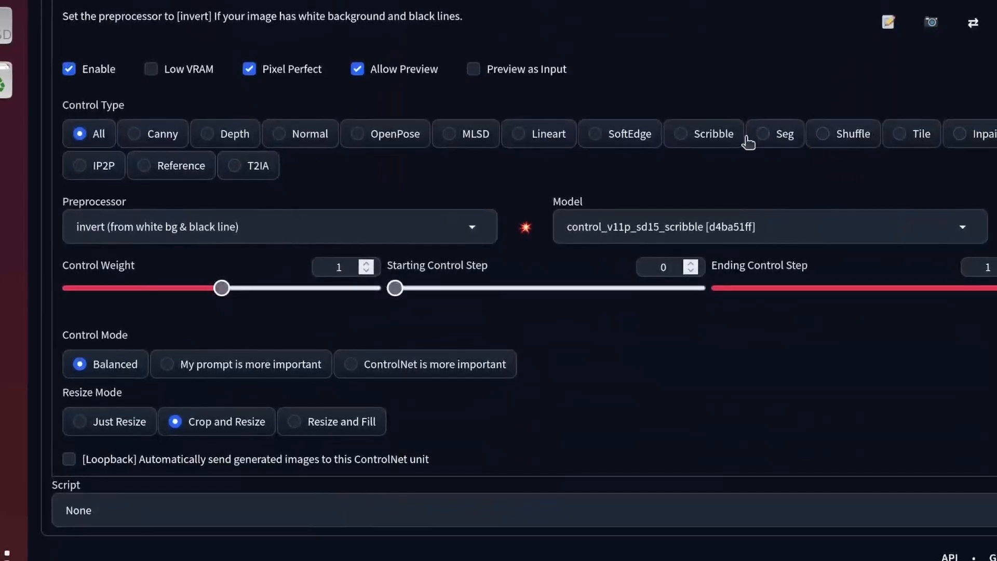
pyautogui.click(706, 136)
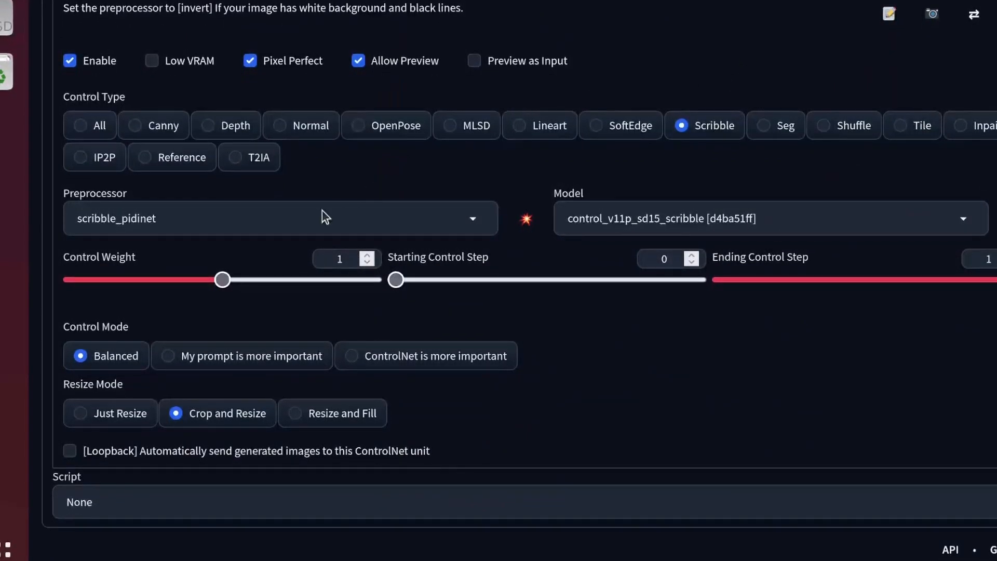
pyautogui.click(322, 216)
pyautogui.click(303, 195)
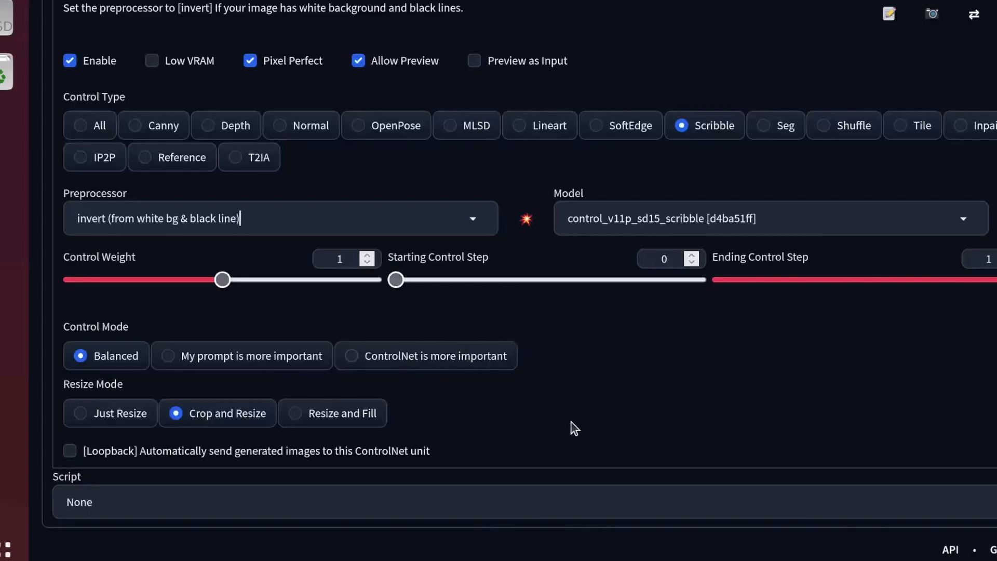
# Enter a short text prompt in txt2img and generate an image guided by the ControlNet logo
pyautogui.scroll(5, 571, 422)
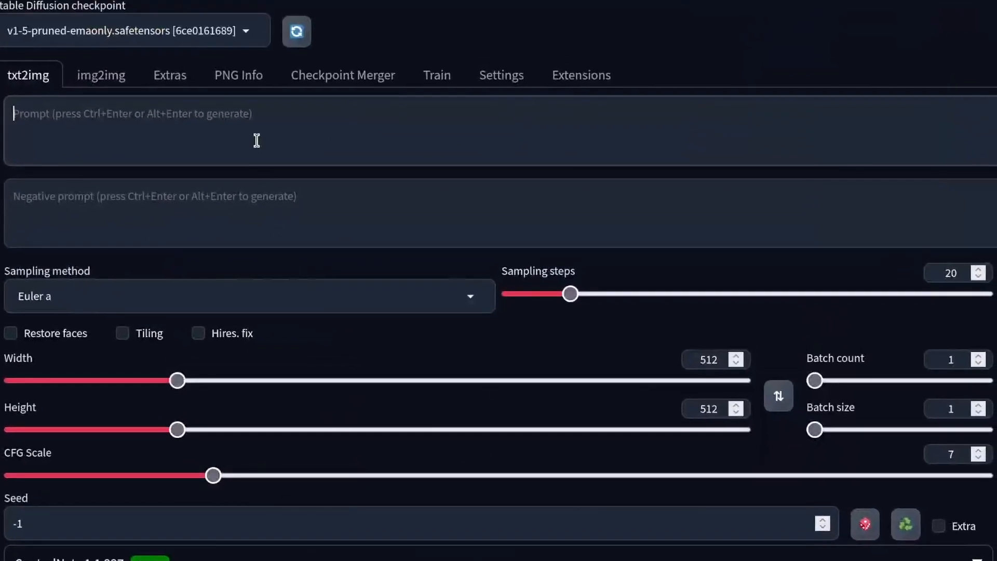
pyautogui.write('ma')
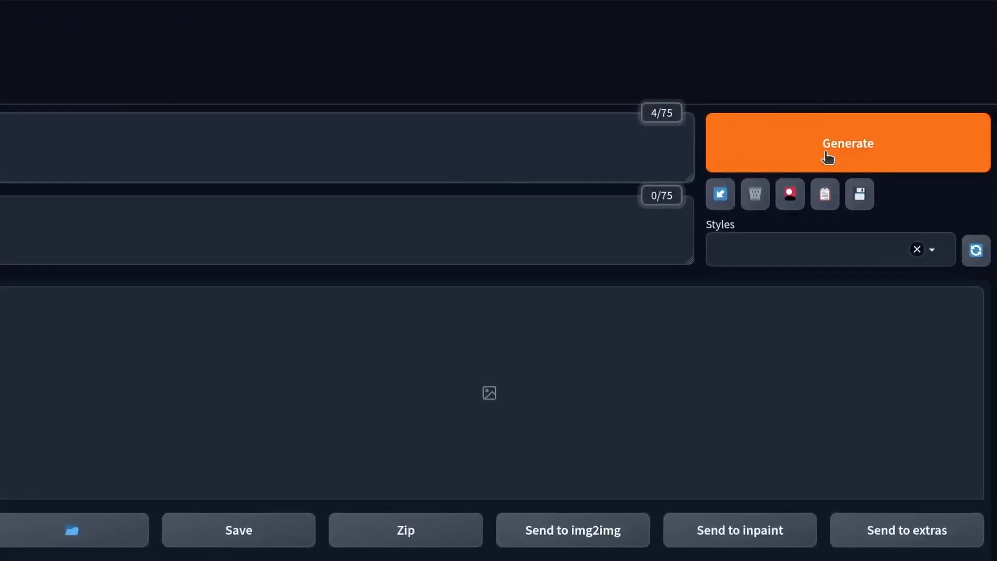
pyautogui.click(828, 157)
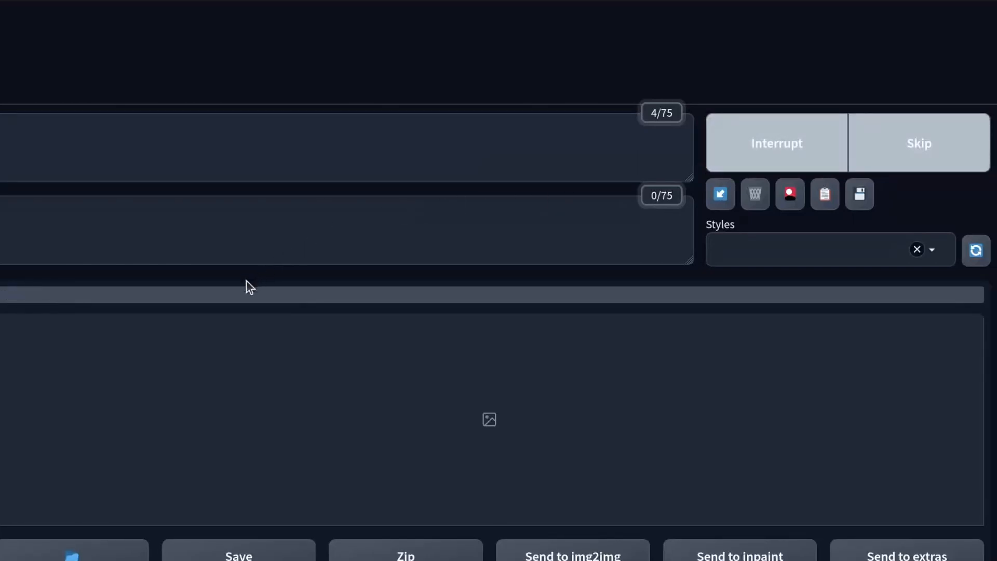
pyautogui.scroll(-5, 240, 284)
pyautogui.scroll(4, 241, 285)
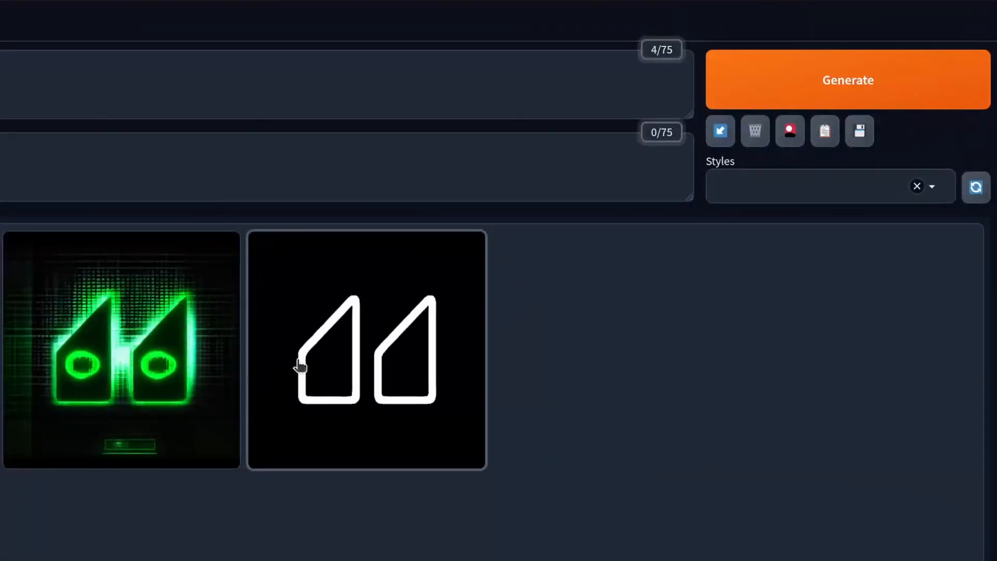
# Set the CFG Scale to 10 and generate the image again with the same prompt
pyautogui.click(104, 357)
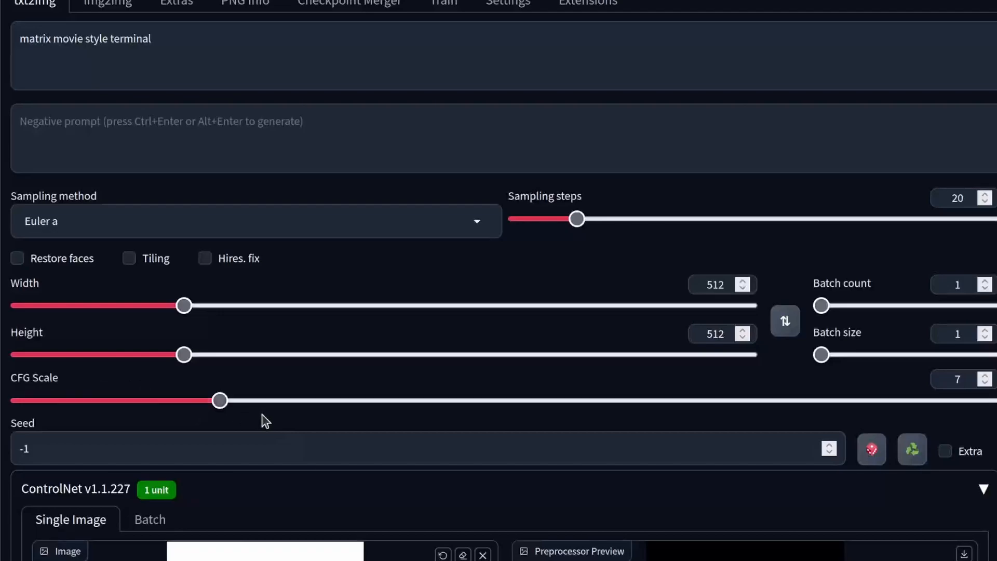
pyautogui.moveTo(224, 402); pyautogui.dragTo(319, 402)
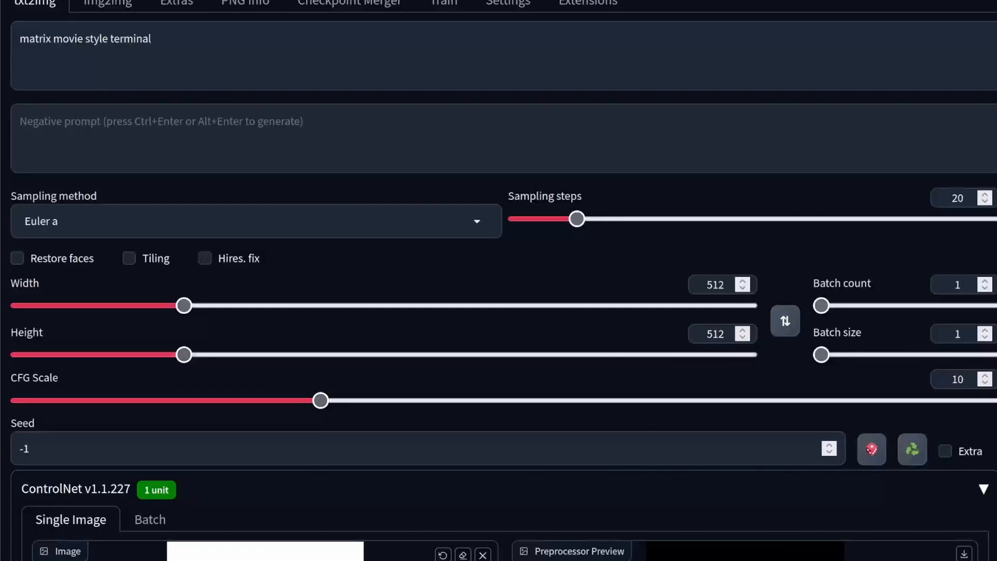
pyautogui.click(842, 58)
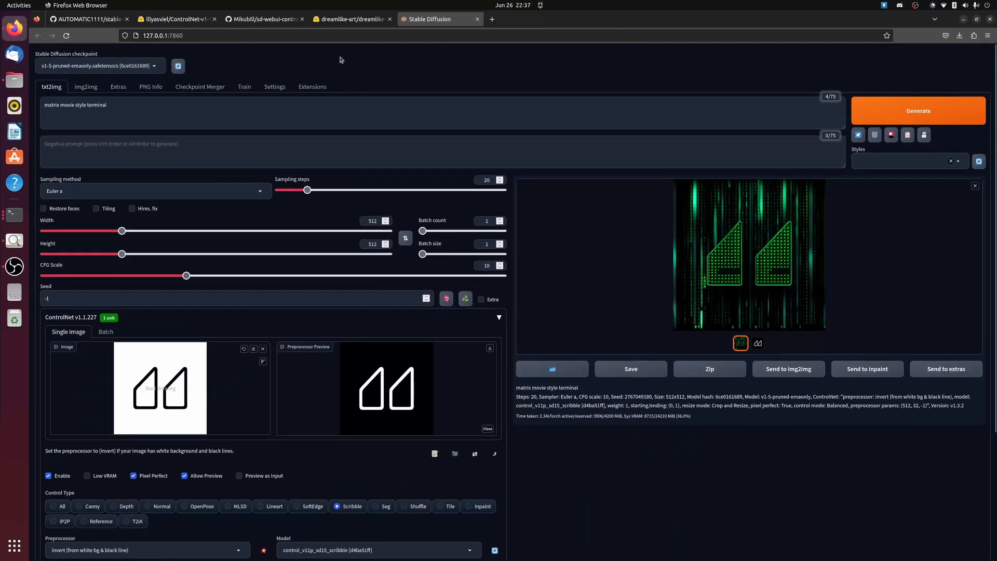
# Download dreamlike-diffusion-1.0.ckpt from the dreamlike-art Hugging Face repository into the models/Stable-diffusion folder of stable-diffusion-webui
pyautogui.click(348, 25)
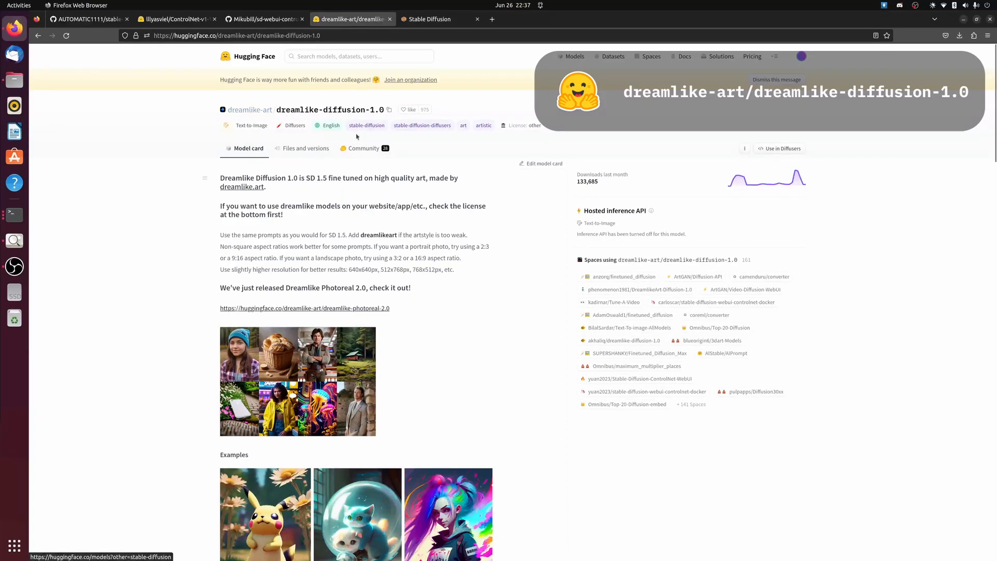
pyautogui.click(311, 152)
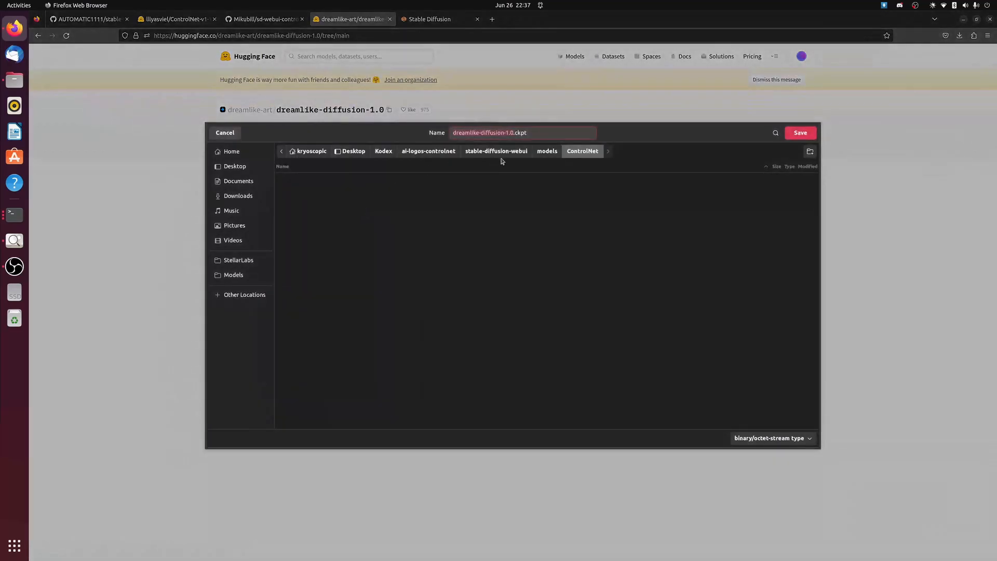
pyautogui.click(510, 151)
pyautogui.click(547, 151)
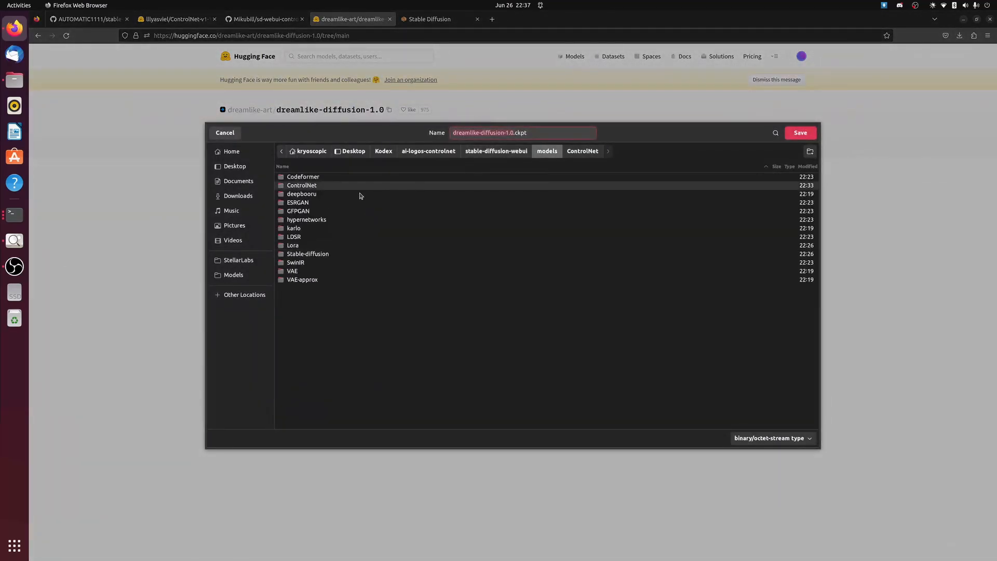
pyautogui.doubleClick(310, 254)
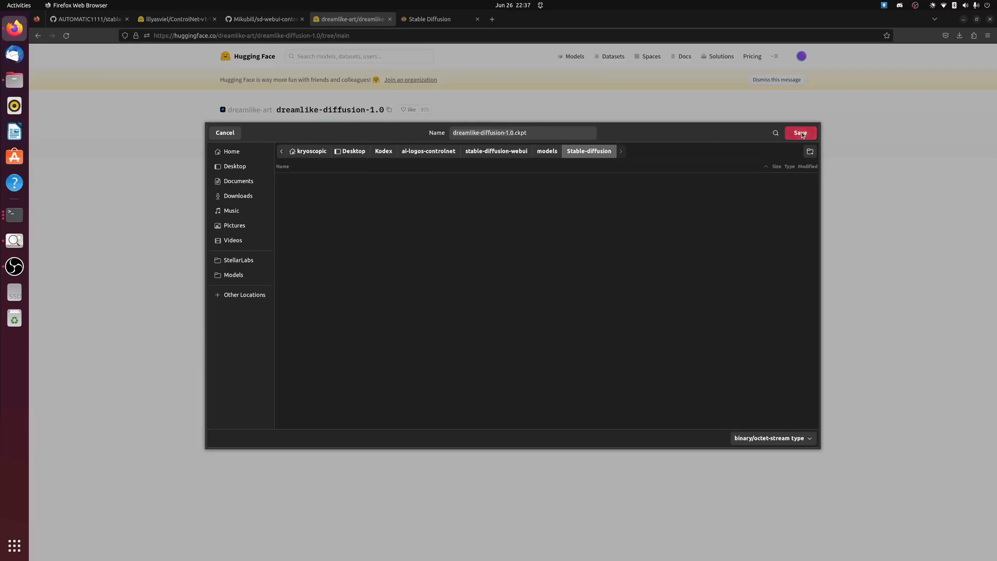
pyautogui.click(800, 133)
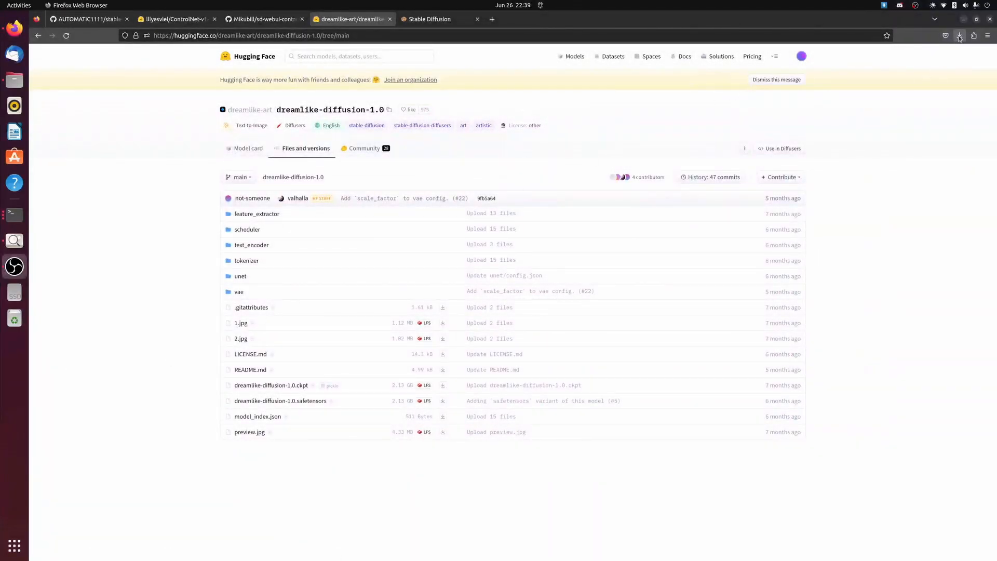
# Check the browser's downloads, minimize the browser and close the logo_bw.png image window
pyautogui.click(960, 37)
pyautogui.click(965, 20)
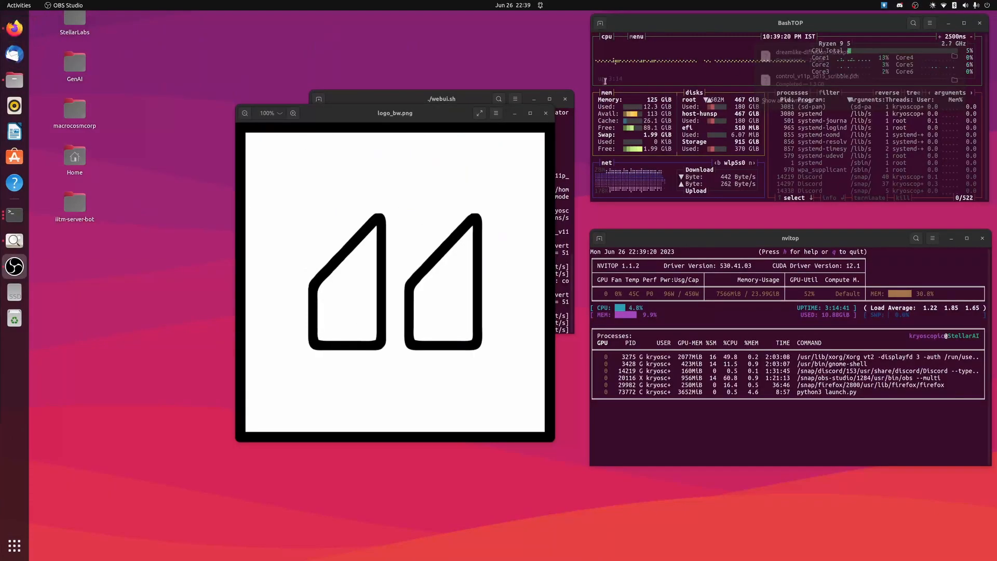
pyautogui.click(545, 114)
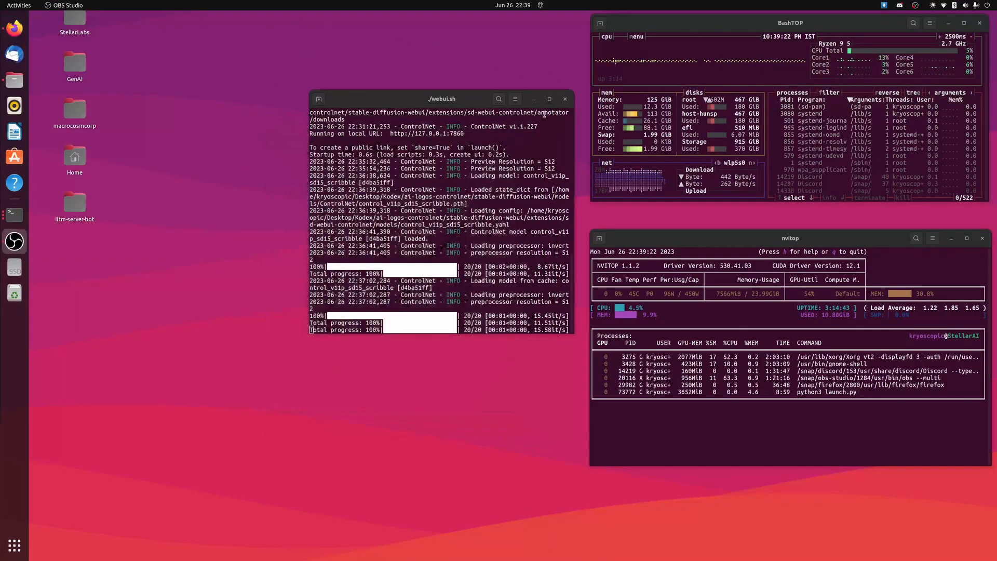
# Return to the Stable Diffusion web UI in Firefox and switch the checkpoint to dreamlike-diffusion-1.0.ckpt
pyautogui.click(15, 28)
pyautogui.click(422, 19)
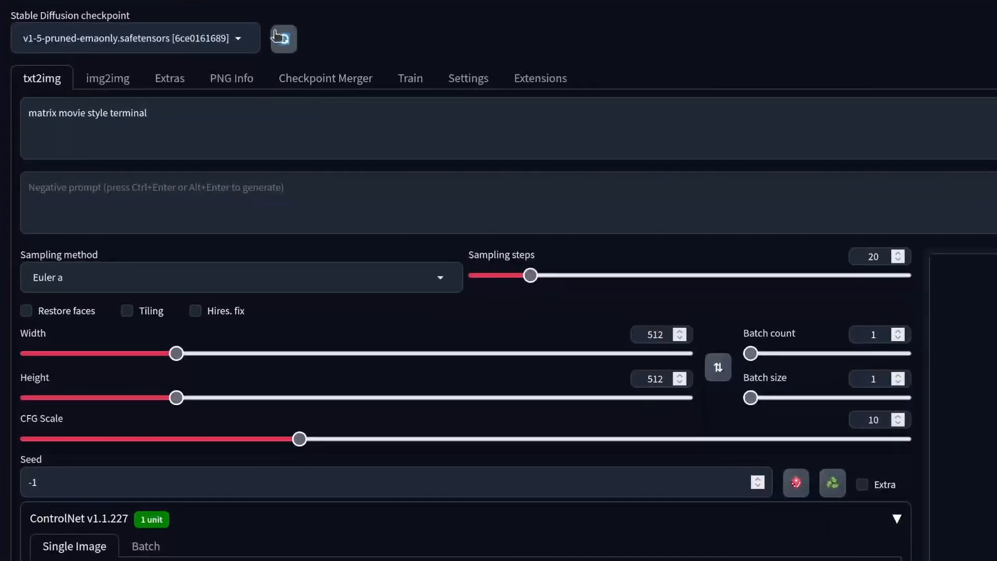
pyautogui.click(197, 44)
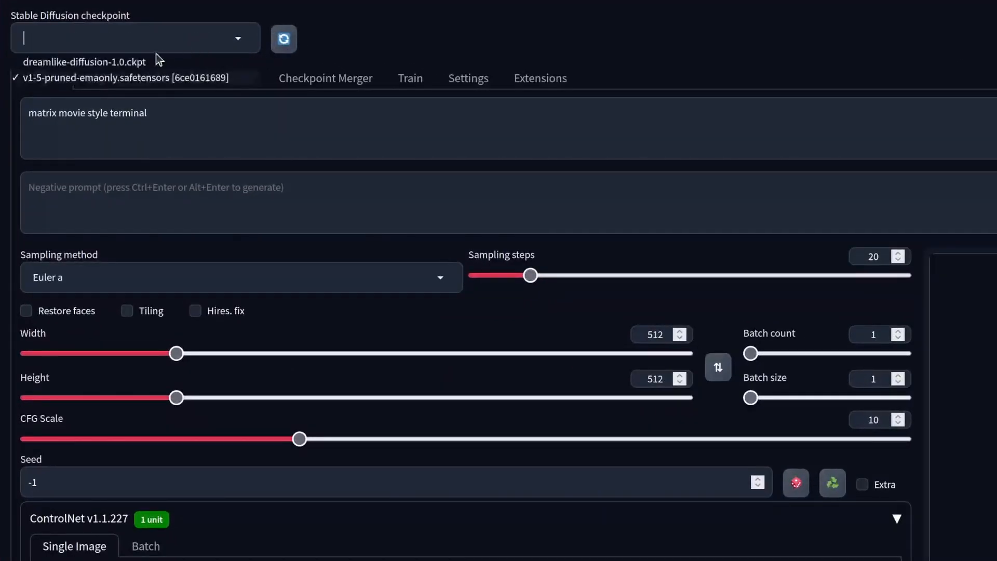
pyautogui.click(93, 63)
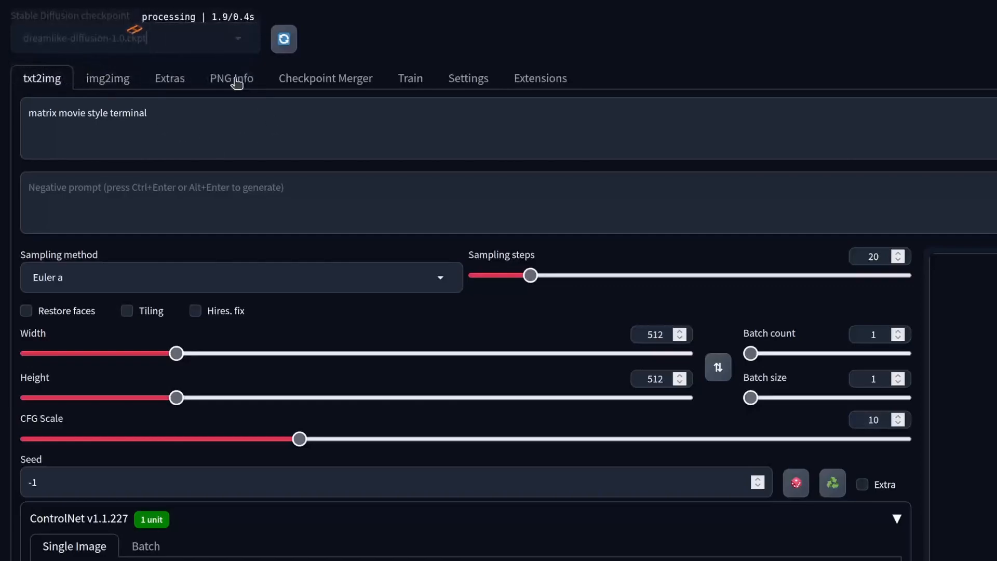
# Replace the prompt with "futuristic cyberpunk city" and generate an image
pyautogui.click(162, 113)
pyautogui.hotkey('ctrl', 'a')
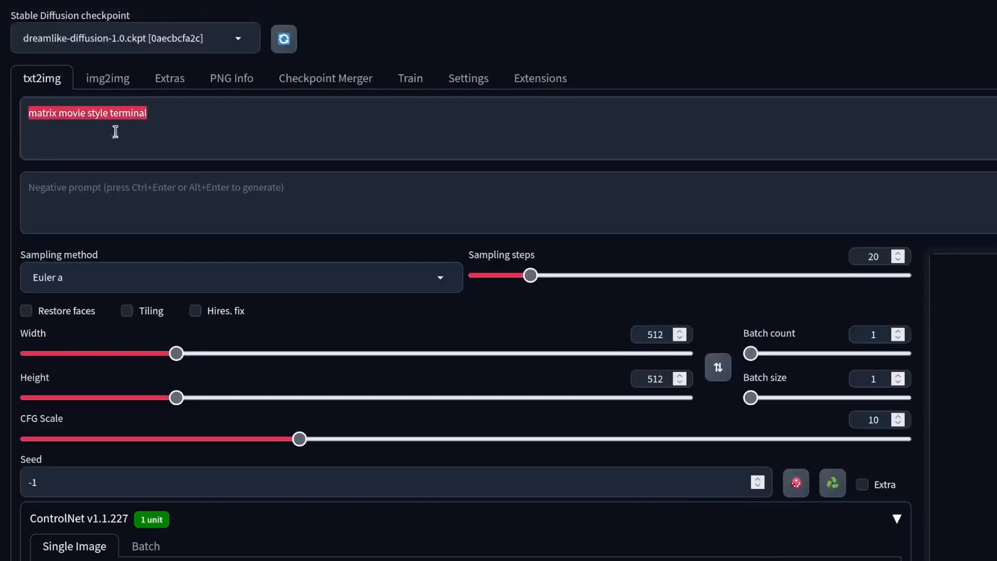
pyautogui.press('BackSpace')
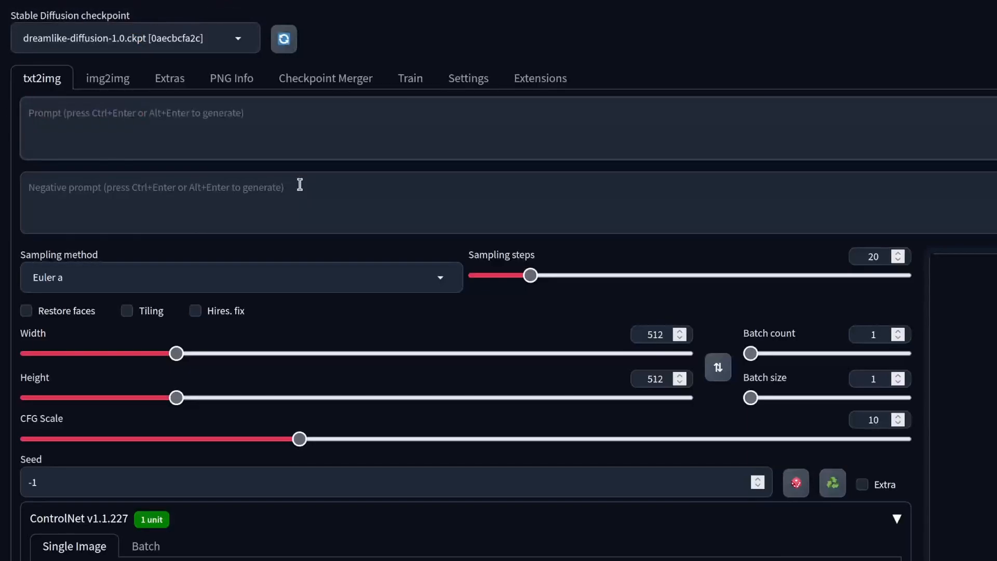
pyautogui.write('futuristic cy')
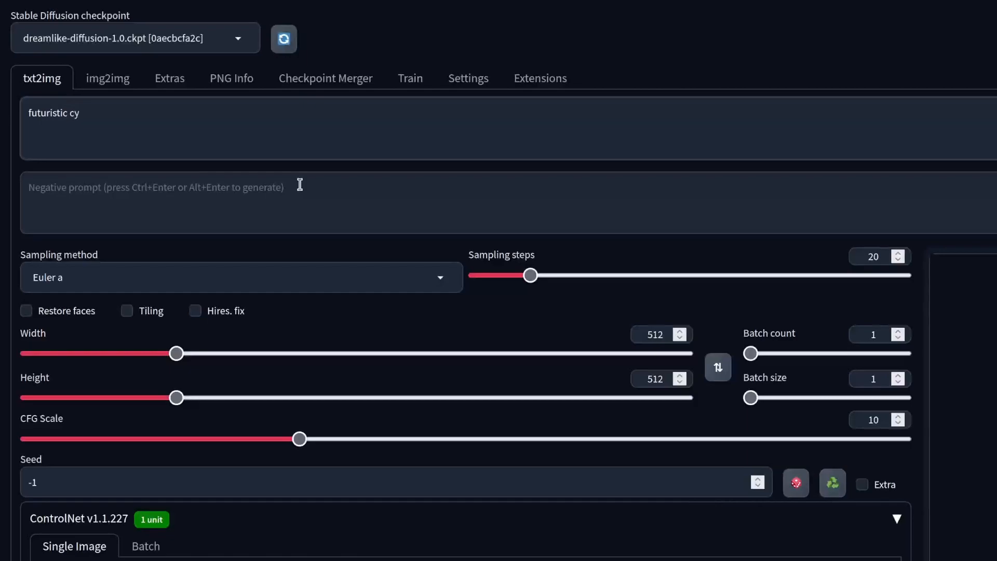
pyautogui.write('berpunk city')
pyautogui.hotkey('ctrl', 'Return')
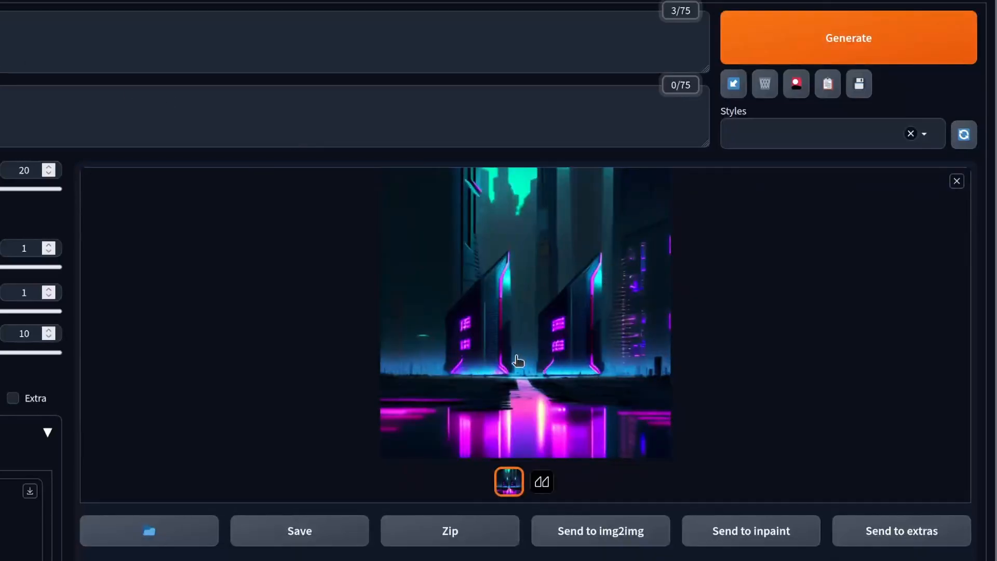
# Examine the generated cyberpunk city image in the enlarged view and close it again
pyautogui.click(545, 345)
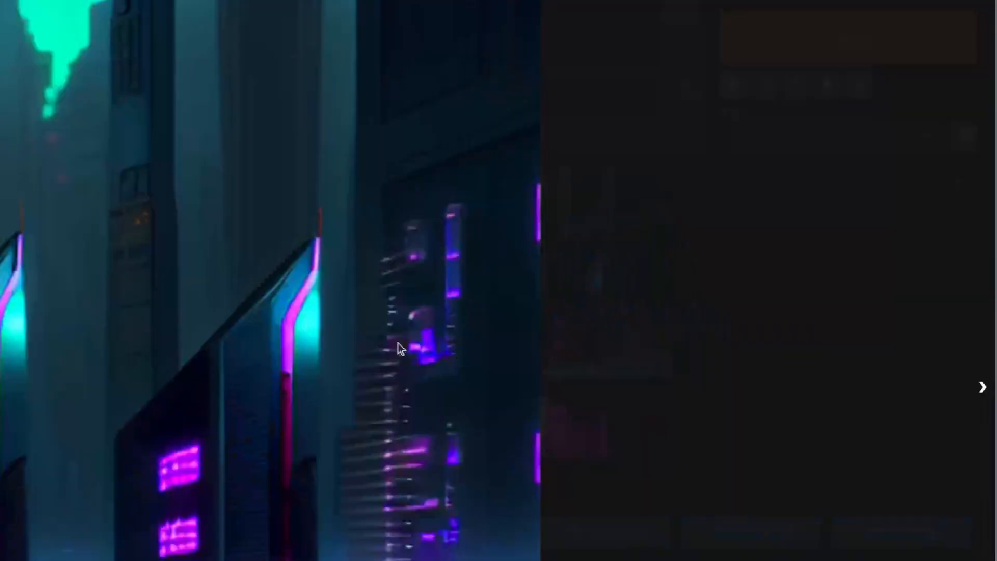
pyautogui.click(675, 464)
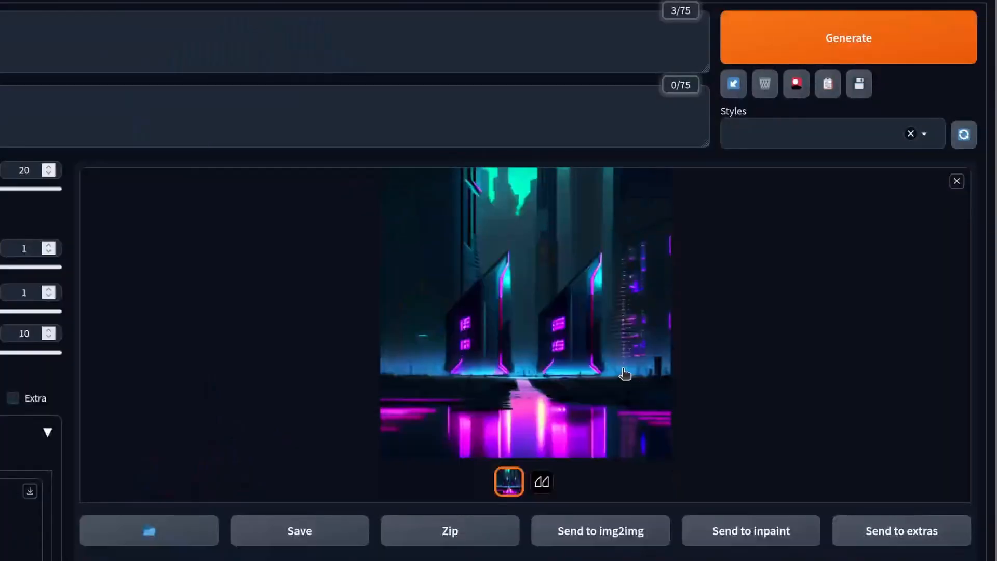
pyautogui.click(625, 372)
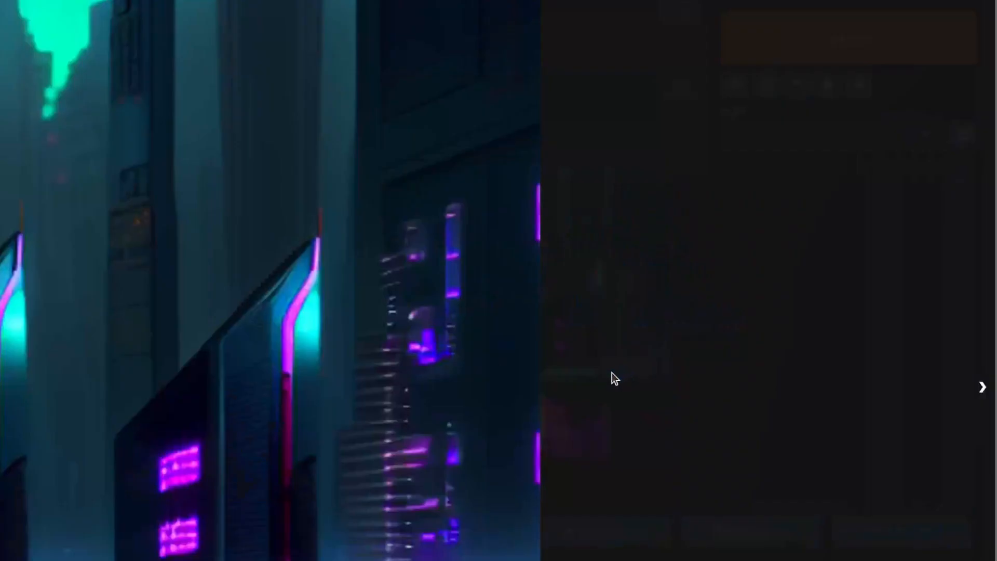
pyautogui.click(642, 355)
pyautogui.click(578, 330)
pyautogui.click(582, 330)
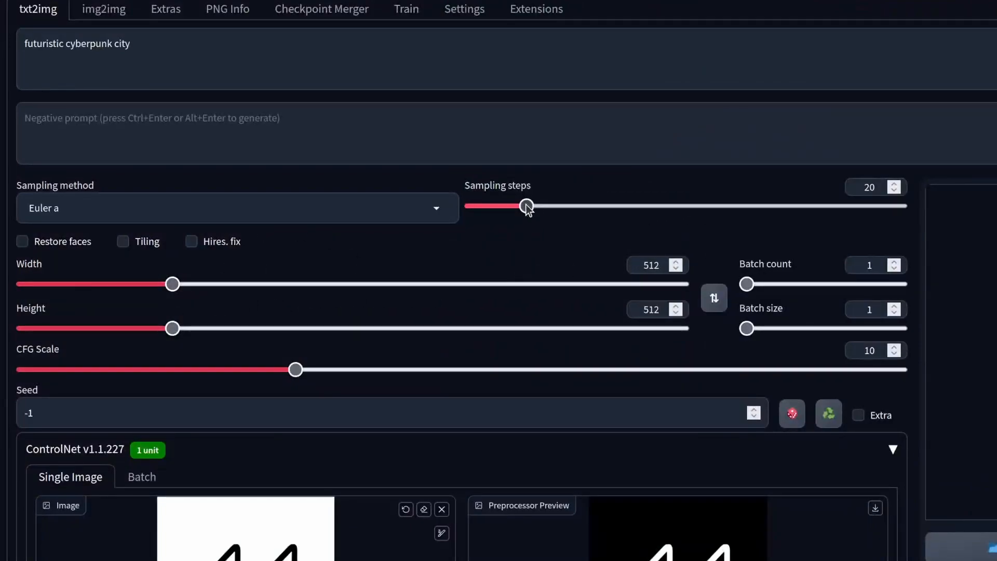
# Set the sampling steps to 60, replace the prompt with "monolith over water" and generate an image
pyautogui.moveTo(525, 206); pyautogui.dragTo(663, 215)
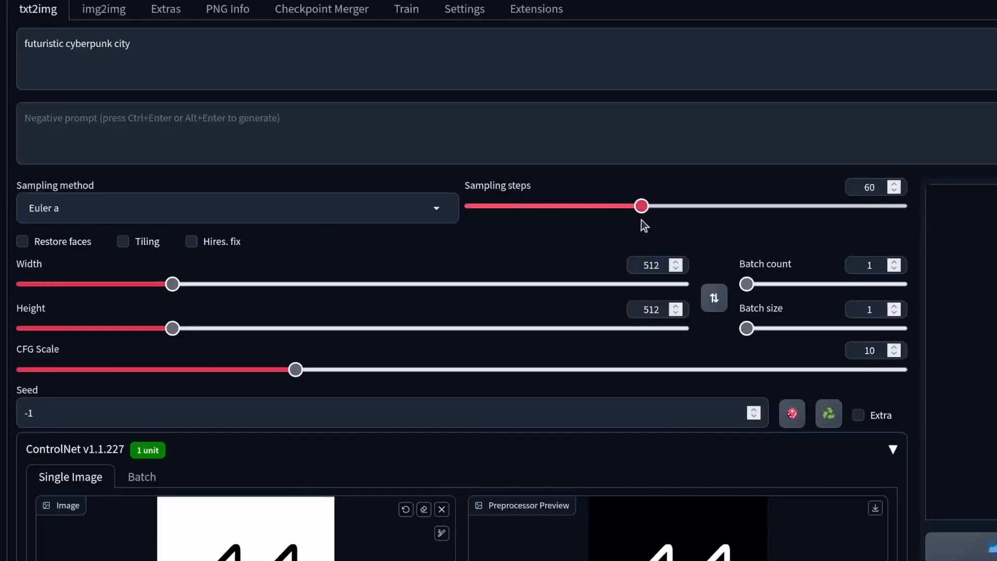
pyautogui.moveTo(213, 53); pyautogui.dragTo(6, 45)
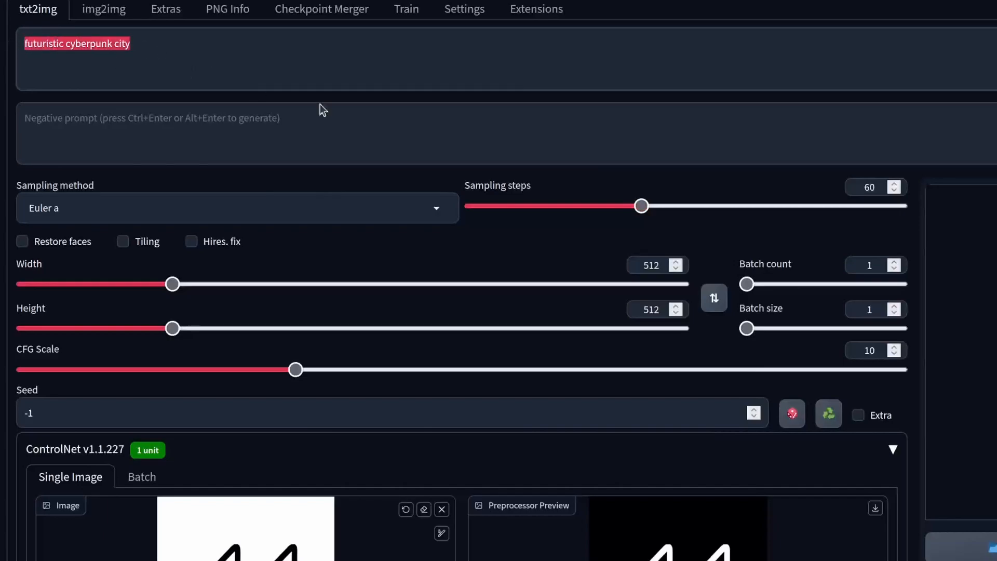
pyautogui.write('monolith over water')
pyautogui.hotkey('ctrl', 'Return')
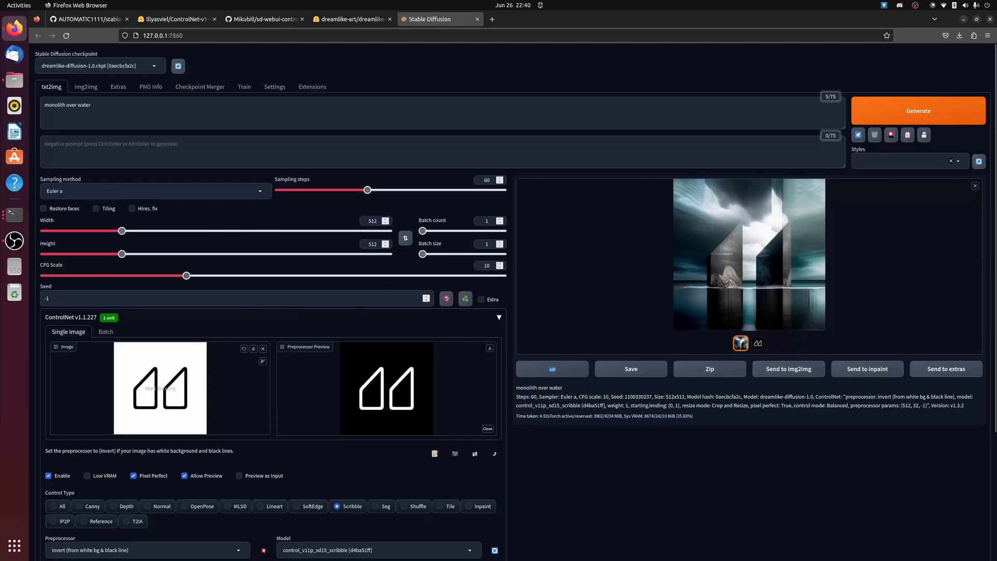
pyautogui.scroll(-3, 359, 356)
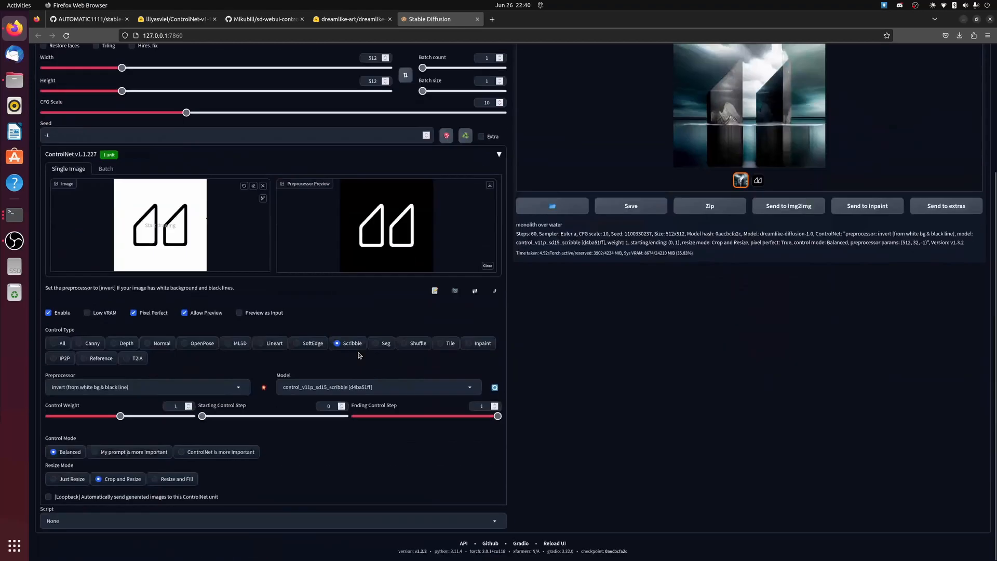
pyautogui.scroll(3, 359, 355)
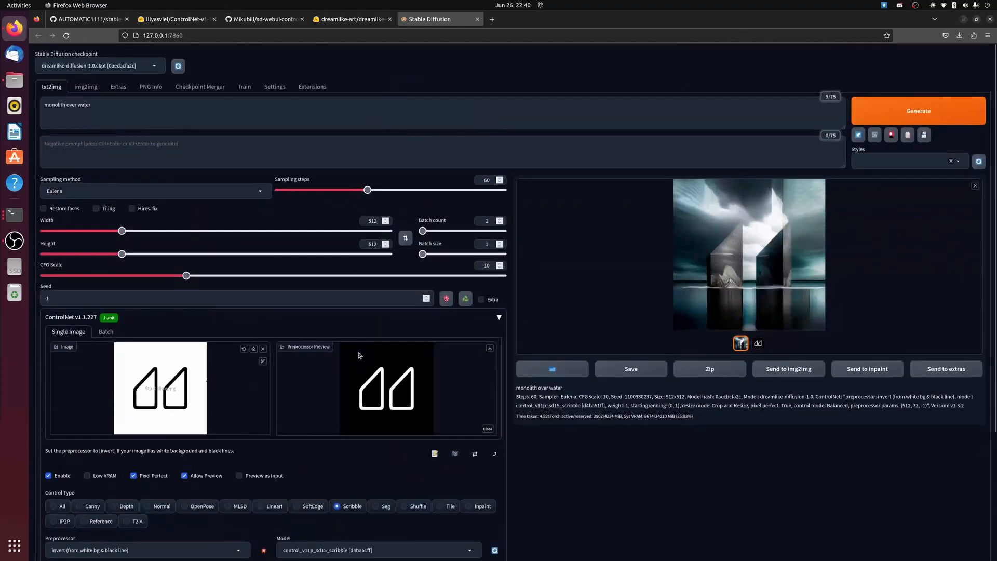